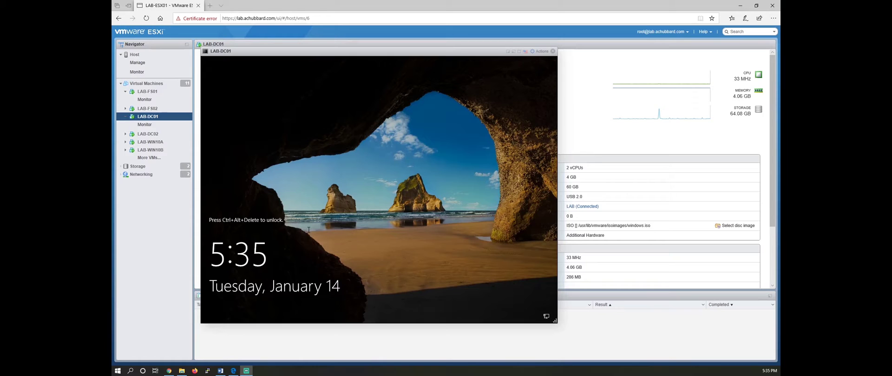
Unlock the LAB-DC01 console with Ctrl-Alt-Delete and sign in with the administrator password.
left_click(276, 50)
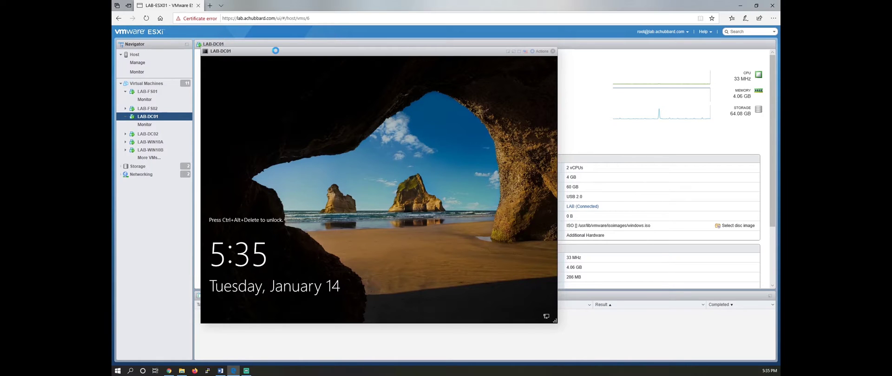
right_click(276, 50)
left_click(225, 101)
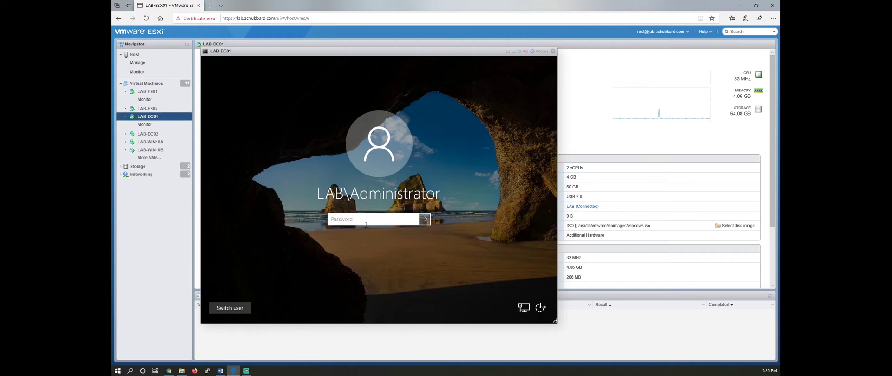
type("P@ssw0rd1234")
key("Return")
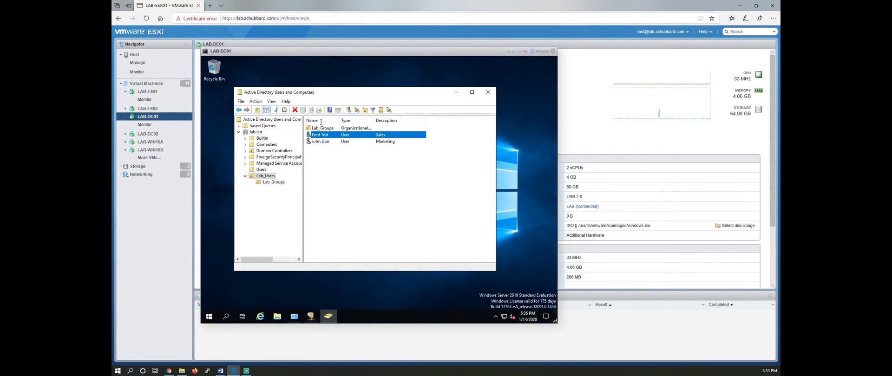
Open Lab_Groups to check the Marketing and Sales groups, then return to Lab_Users.
left_click(321, 128)
double_click(321, 128)
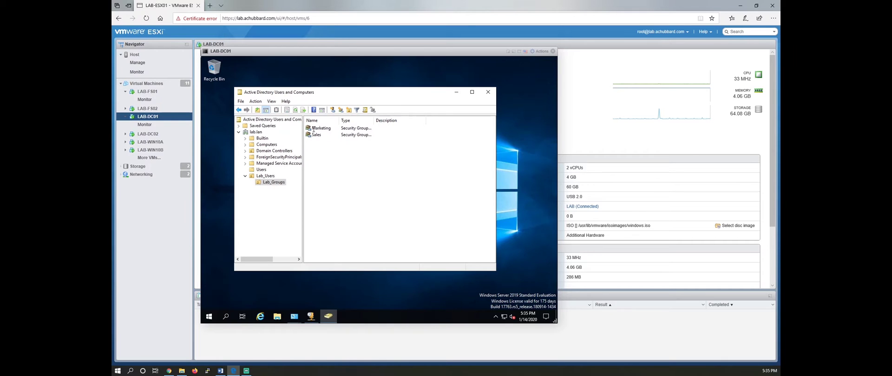
key("BackSpace")
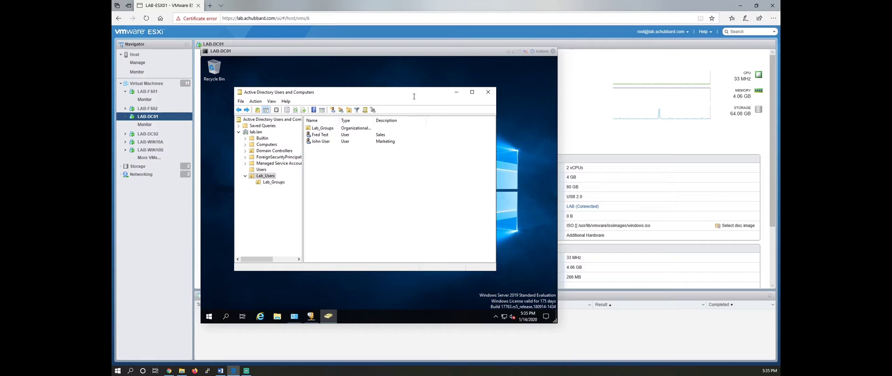
Bring the Administrative Tools folder forward from the Control Panel taskbar windows.
left_click_drag(441, 104, 476, 137)
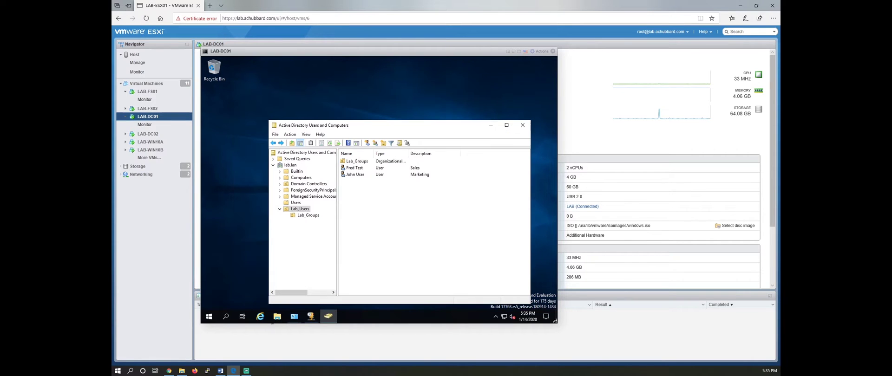
left_click(294, 317)
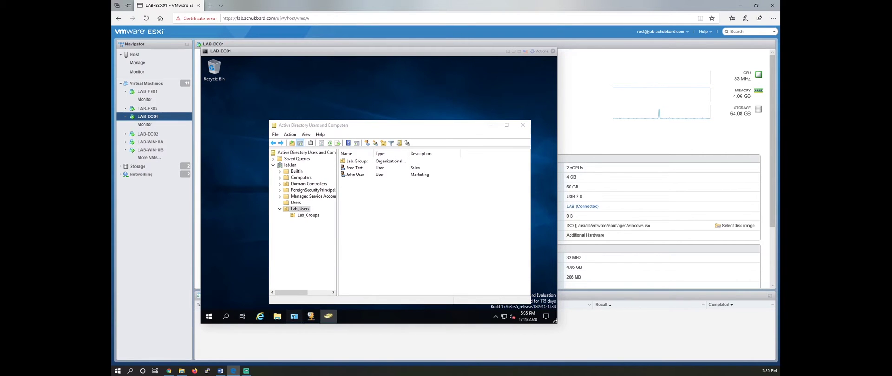
left_click(331, 279)
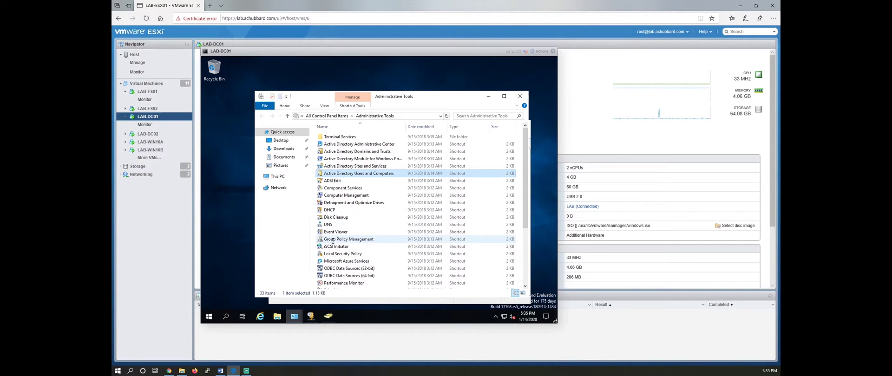
Launch Group Policy Management maximized and expand Forest: lab.lan > Domains > lab.lan > Lab_Users.
double_click(349, 240)
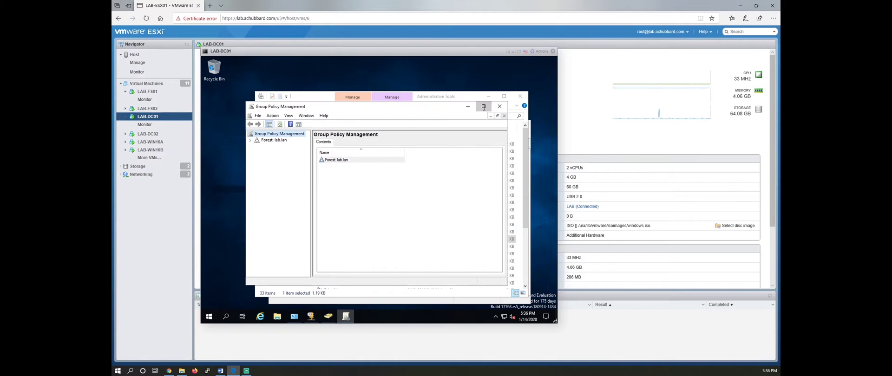
double_click(483, 105)
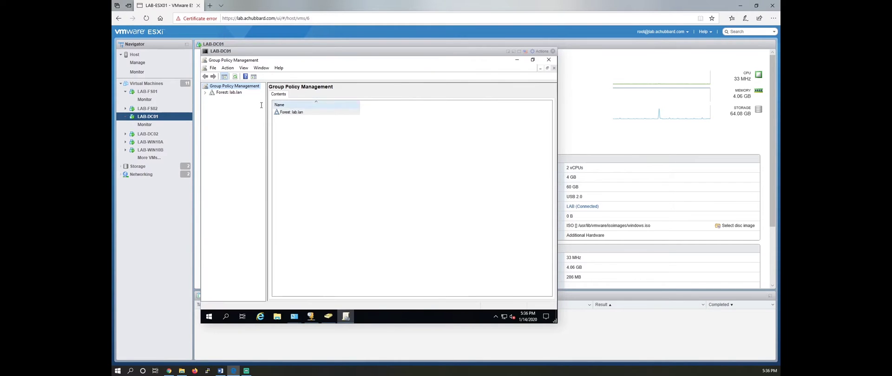
left_click(205, 92)
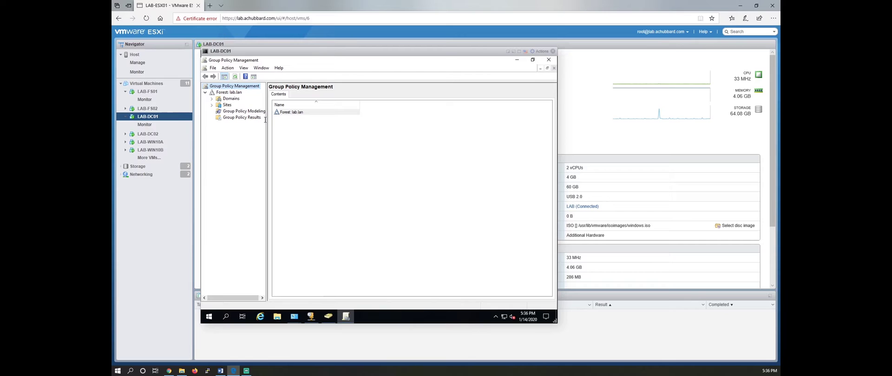
left_click_drag(265, 120, 294, 122)
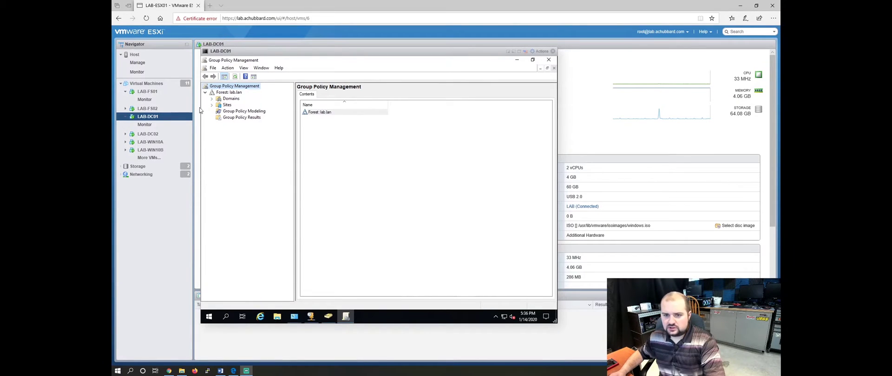
left_click(211, 99)
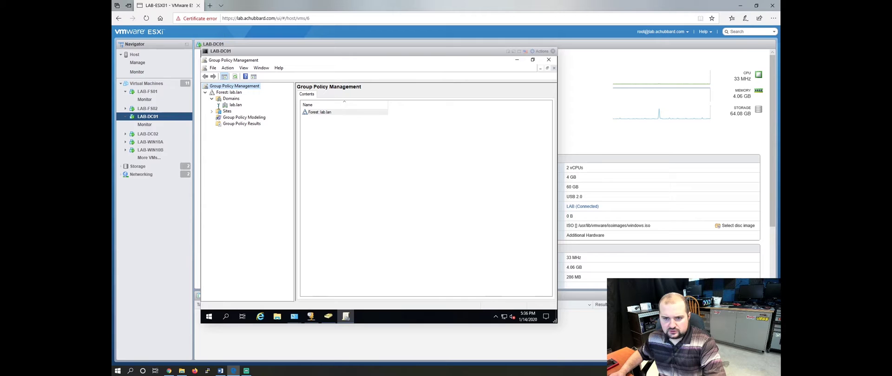
left_click(219, 105)
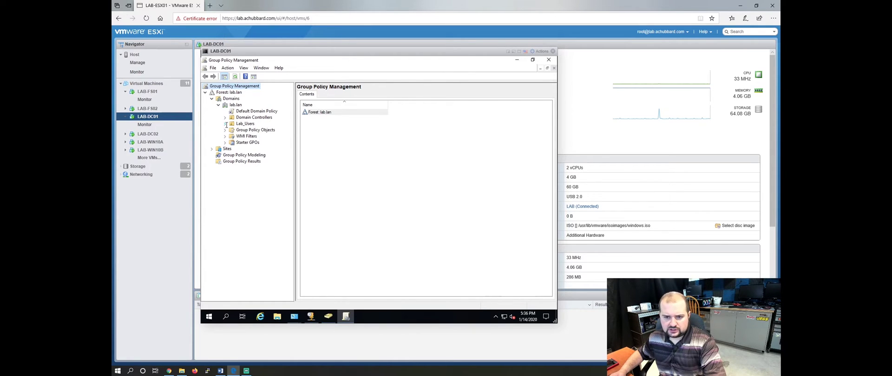
left_click(225, 124)
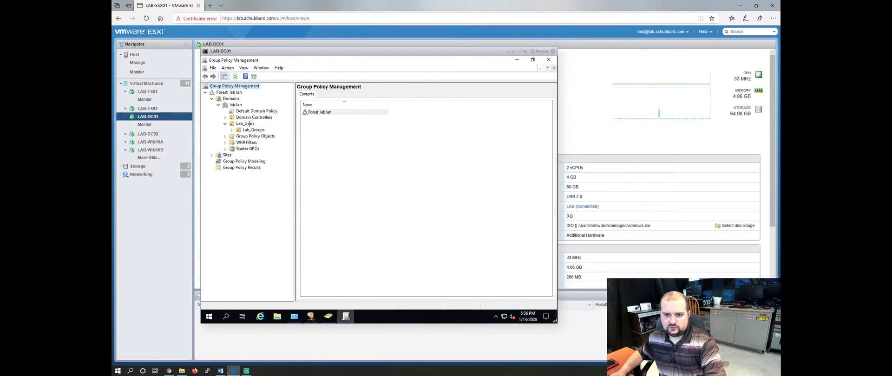
Create a GPO named 'Marketing M Drive Mapping' linked to the Lab_Users unit.
right_click(249, 124)
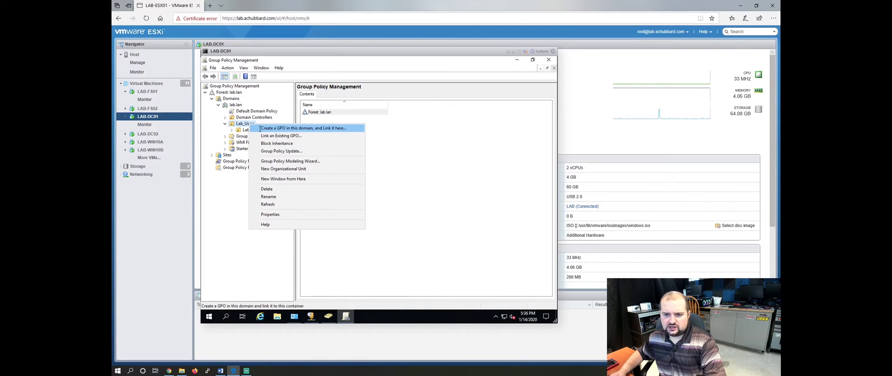
left_click(260, 129)
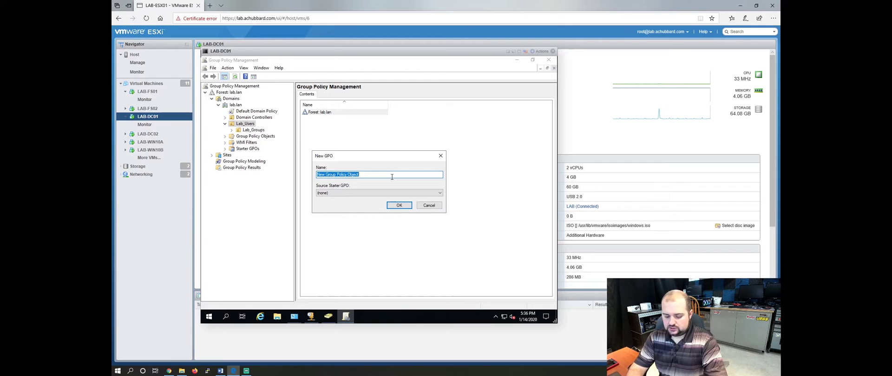
type("Marketing D")
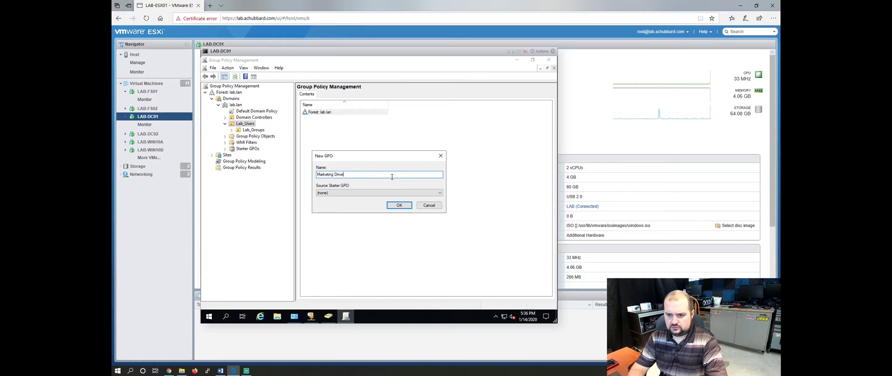
key("BackSpace")
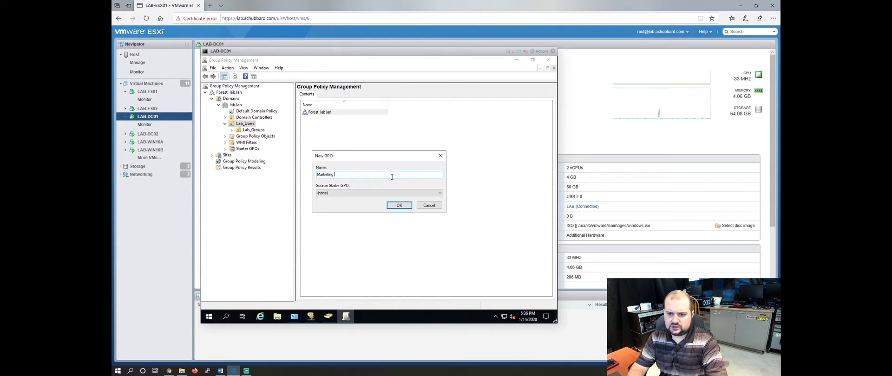
type("M Drive")
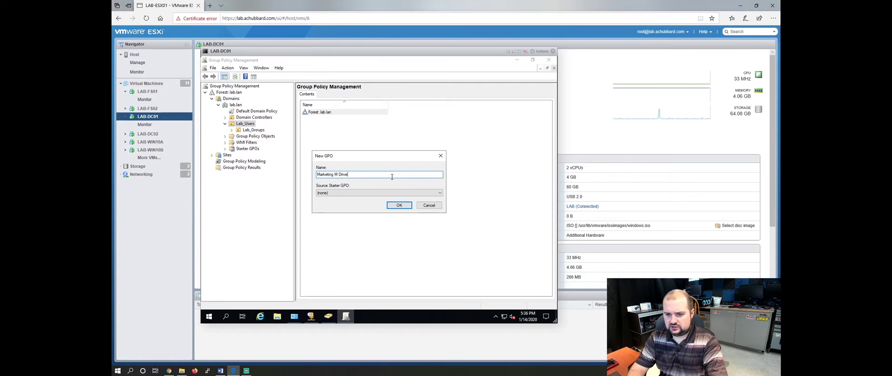
type(" Mapping")
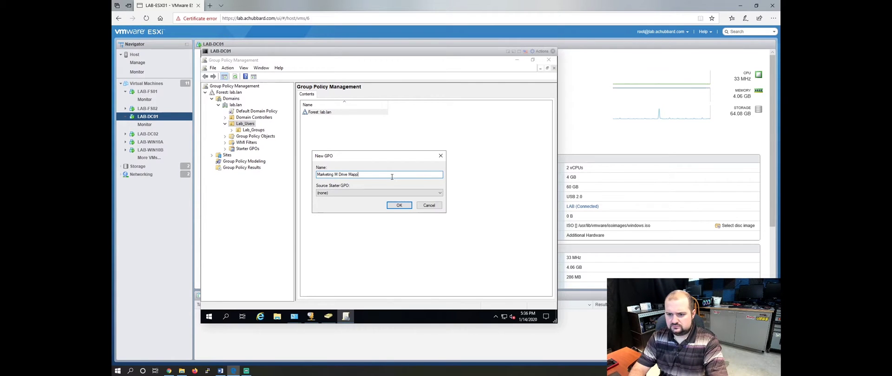
left_click(399, 206)
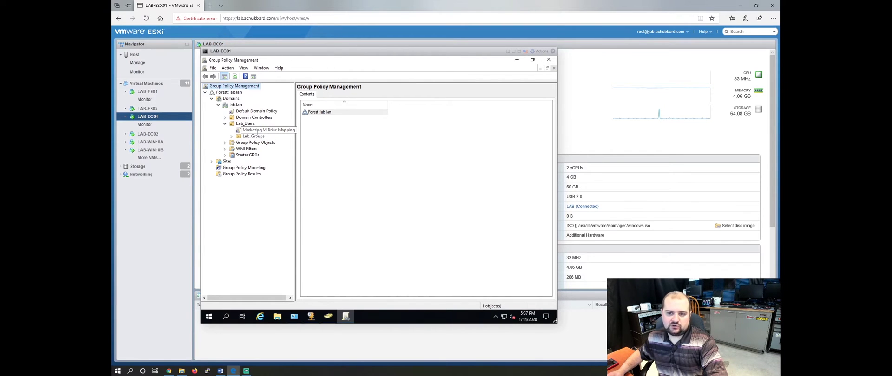
Select the Marketing M Drive Mapping link and review its empty Settings report.
left_click(288, 131)
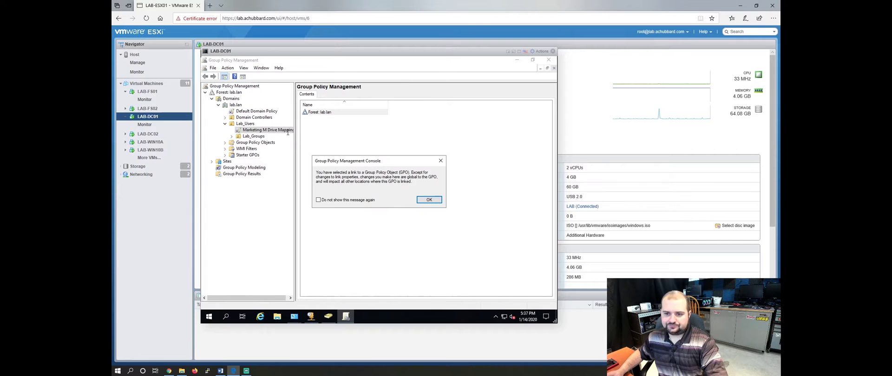
left_click(429, 200)
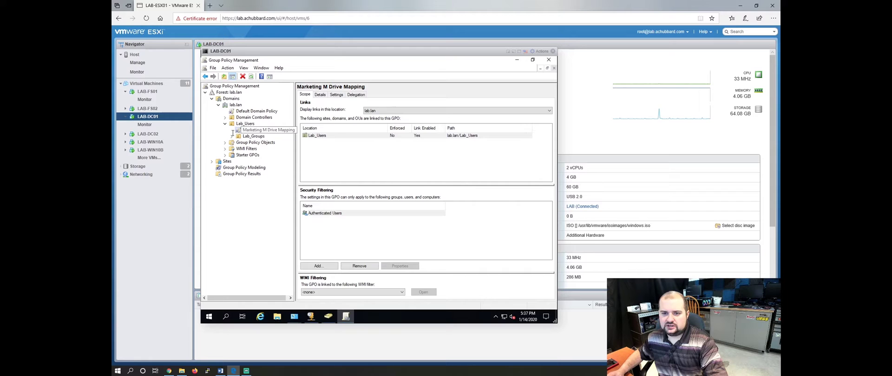
left_click(335, 95)
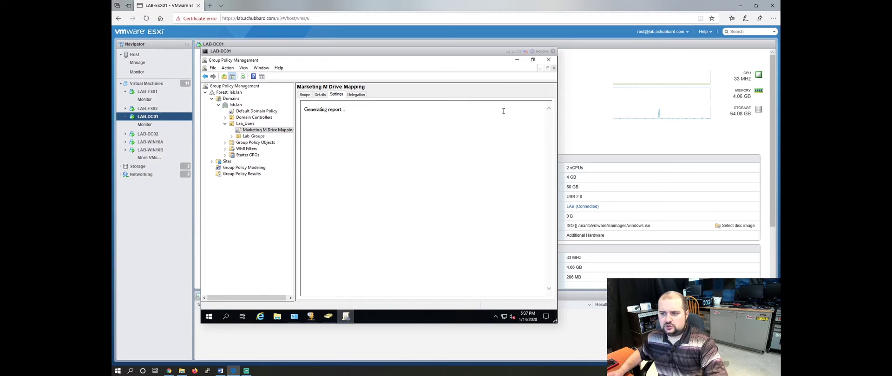
left_click(433, 191)
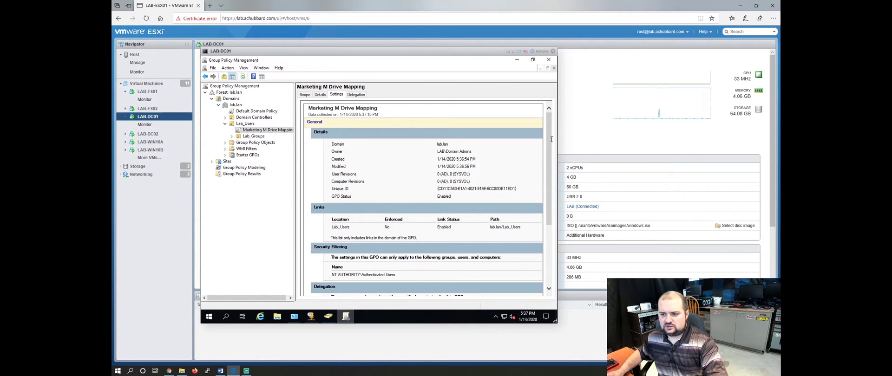
left_click_drag(550, 139, 554, 201)
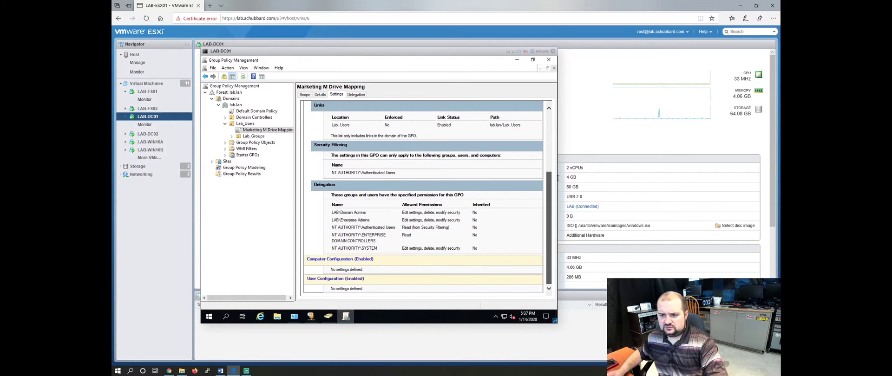
left_click_drag(557, 178, 549, 122)
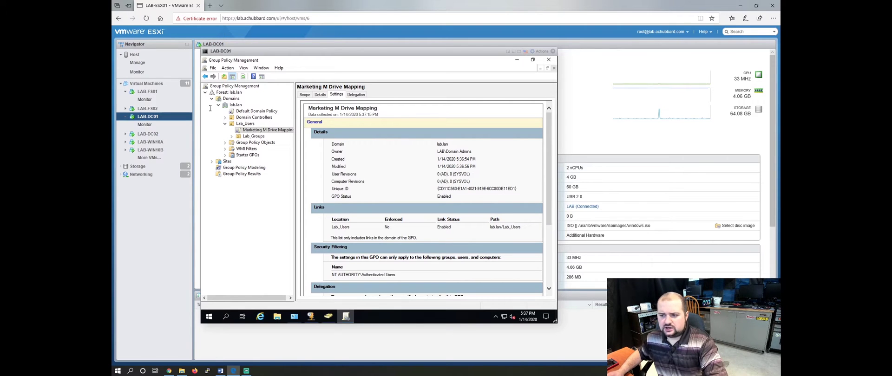
Edit the Marketing M Drive Mapping GPO and go to User Configuration > Preferences > Windows Settings > Drive Maps.
right_click(264, 131)
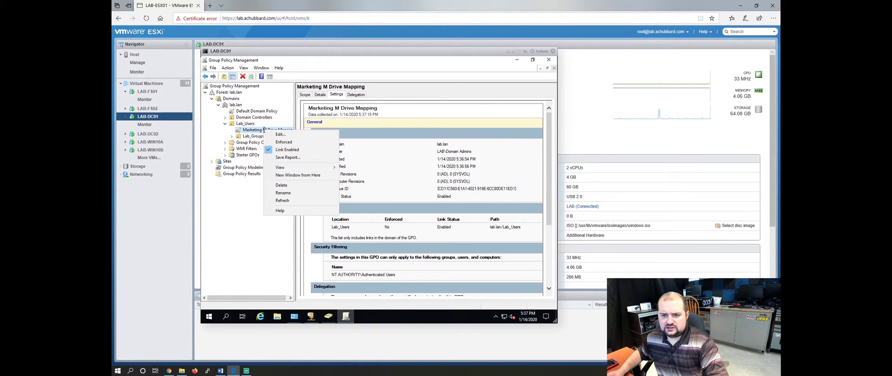
left_click(281, 135)
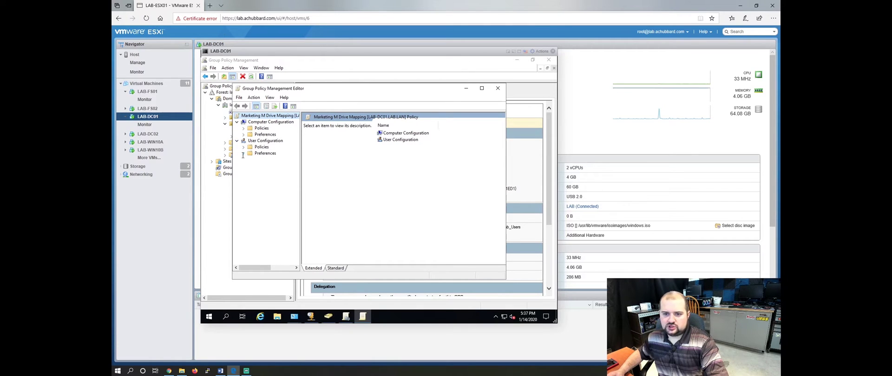
left_click(243, 154)
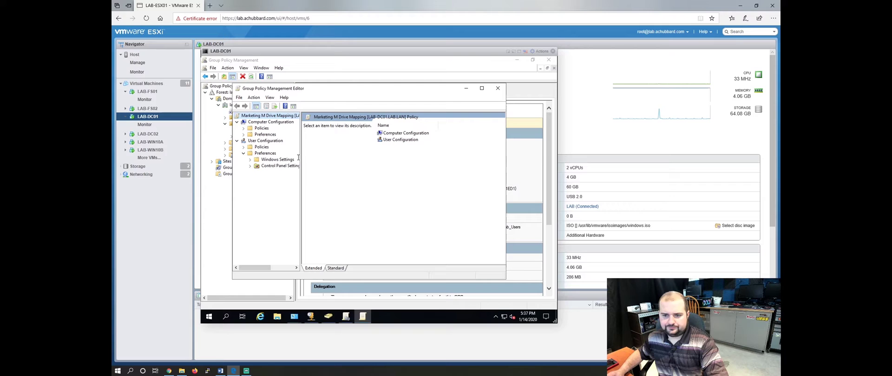
left_click_drag(301, 156, 333, 155)
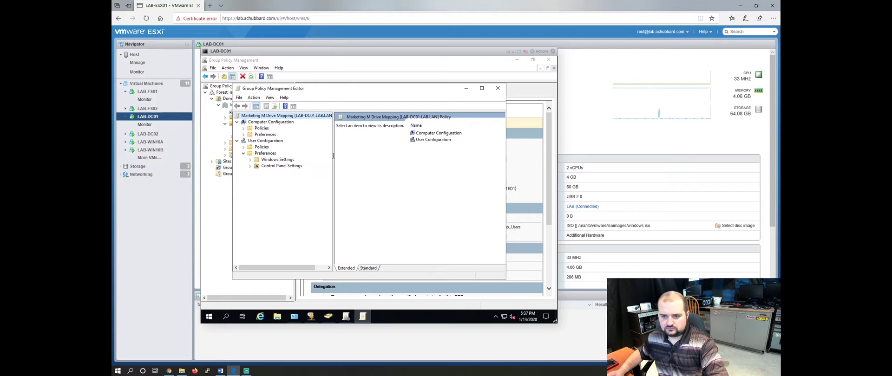
left_click(481, 88)
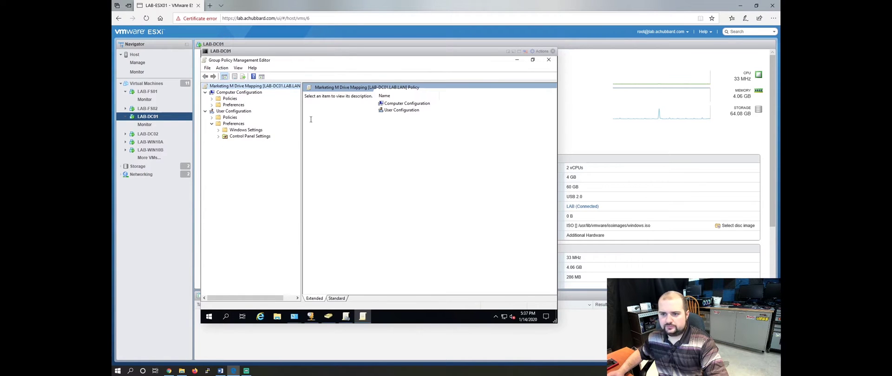
left_click(218, 130)
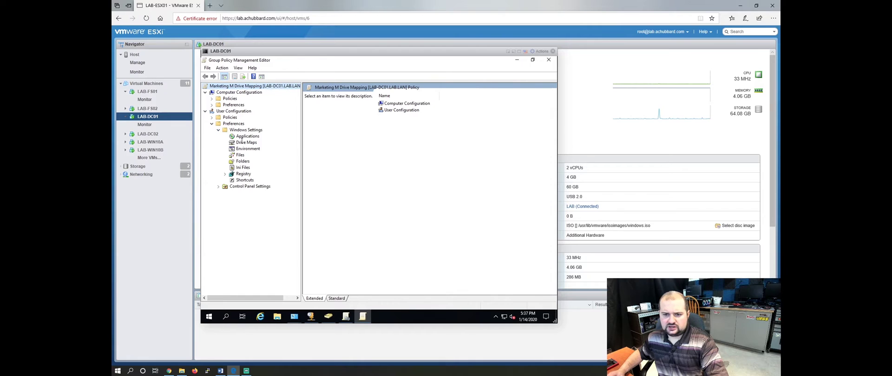
left_click(249, 143)
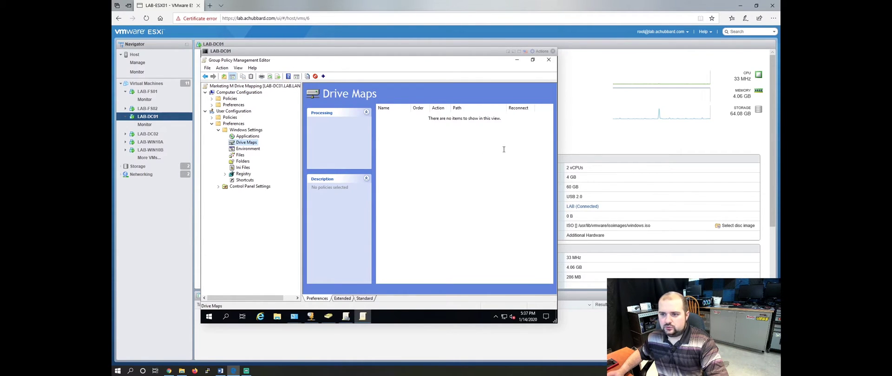
Add a new Mapped Drive item under Drive Maps with the Create action.
right_click(401, 146)
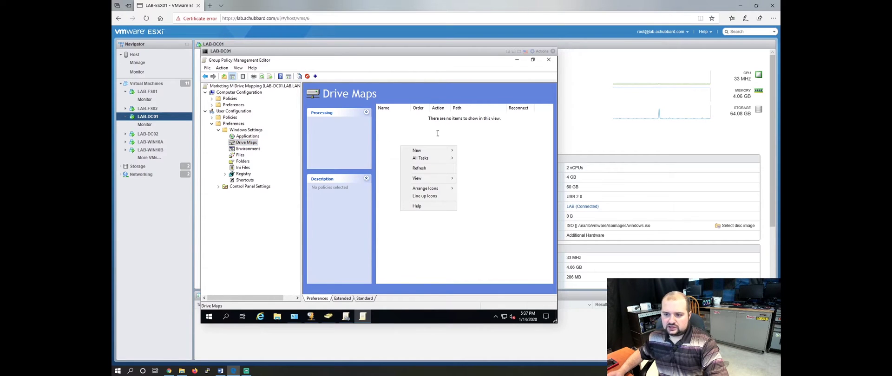
mouse_move(432, 151)
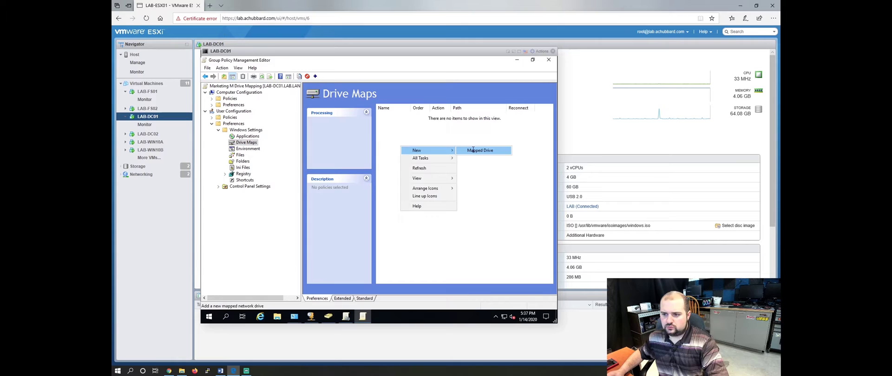
left_click(474, 150)
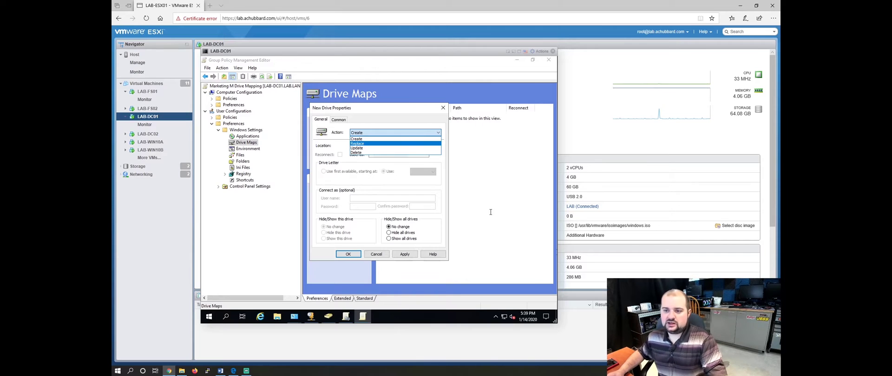
left_click(399, 140)
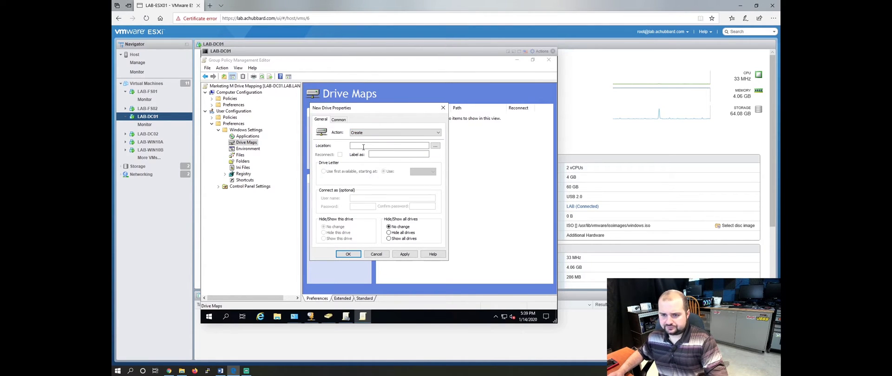
left_click(429, 146)
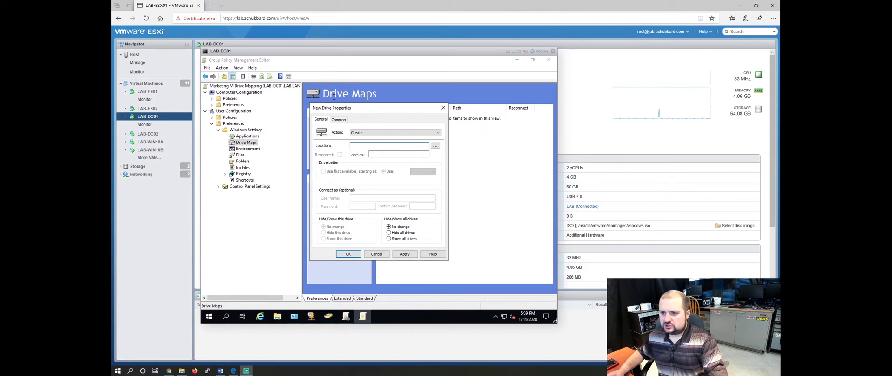
left_click(408, 146)
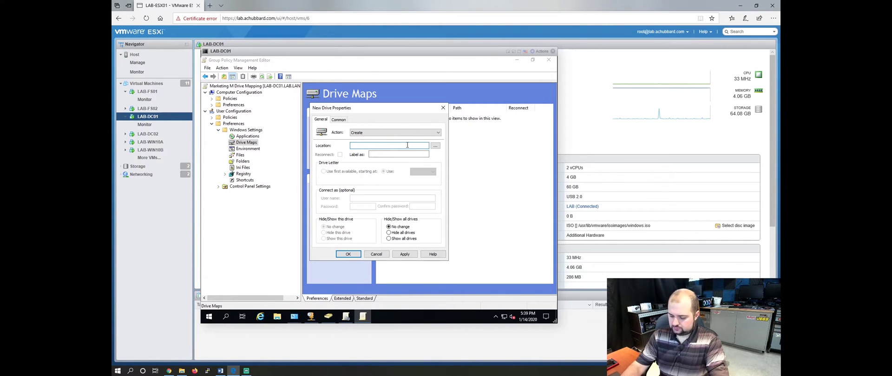
Map \\lab-fs01\Marketing as drive M: labelled Marketing, with reconnect on, and apply.
type("\\\\la")
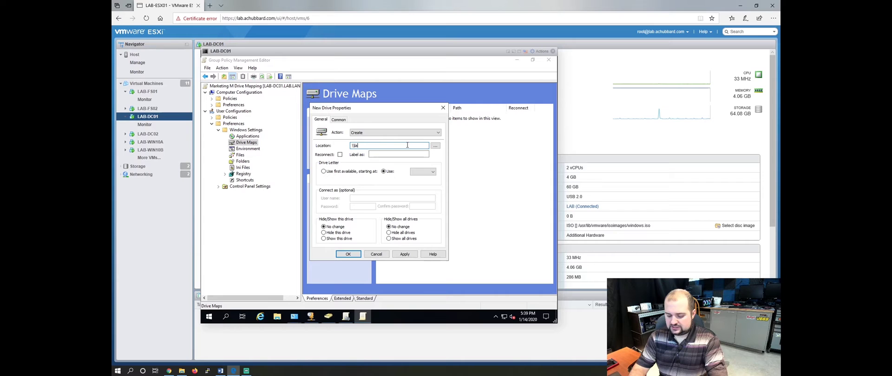
type("b-fs01\\Marketing")
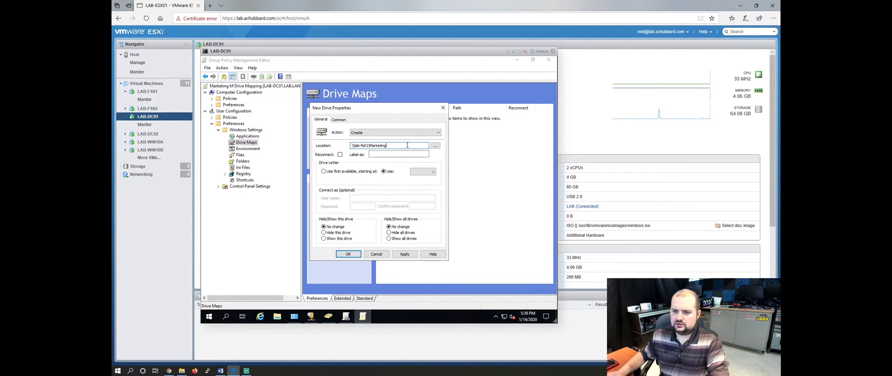
left_click(435, 146)
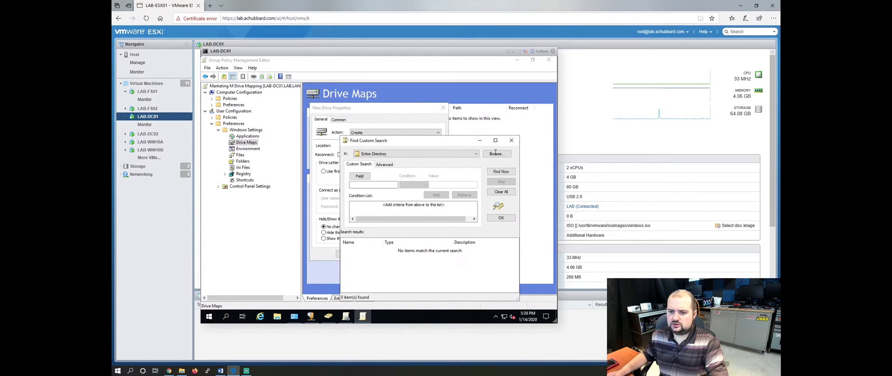
left_click(511, 140)
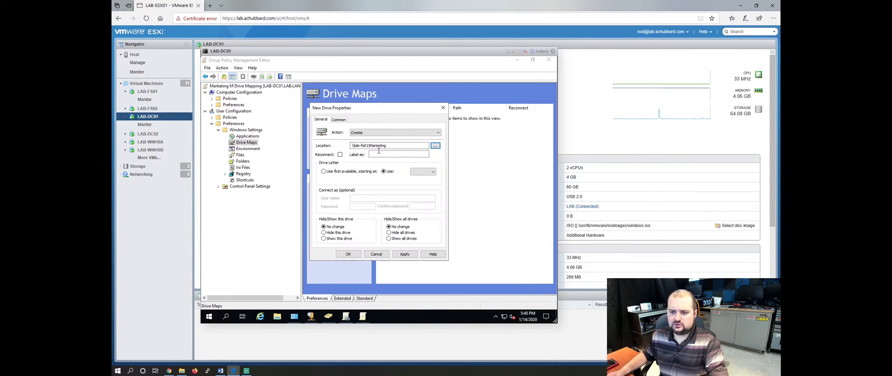
left_click(396, 146)
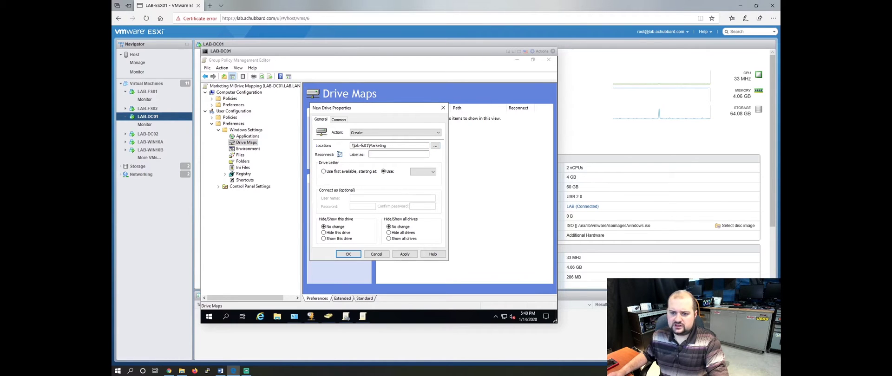
left_click(340, 155)
left_click(381, 154)
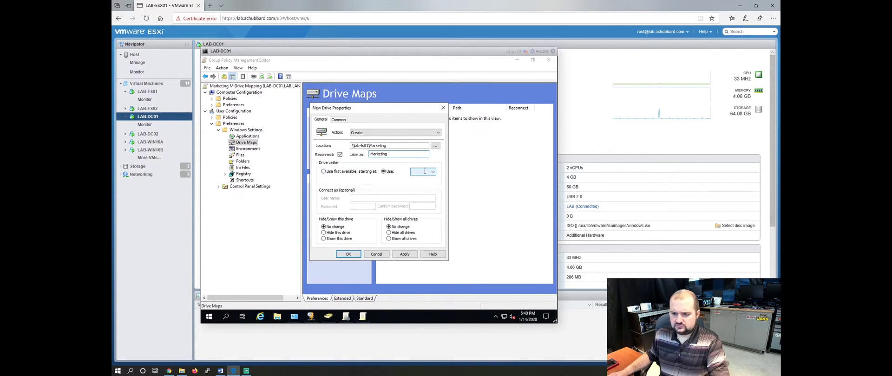
left_click(424, 171)
scroll(427, 206, "down", 1)
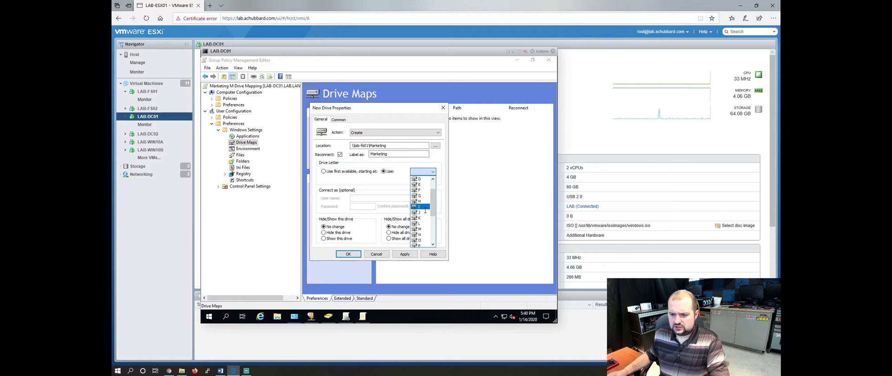
left_click(419, 229)
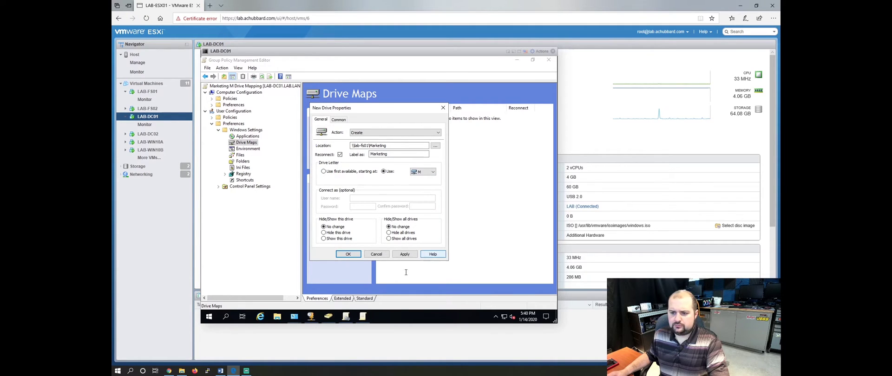
left_click(411, 254)
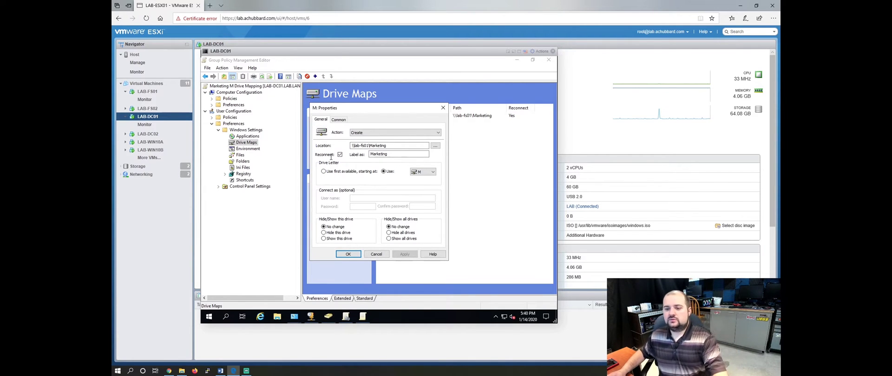
Enable item-level targeting on the M: mapping and add a Security Group condition.
left_click(340, 120)
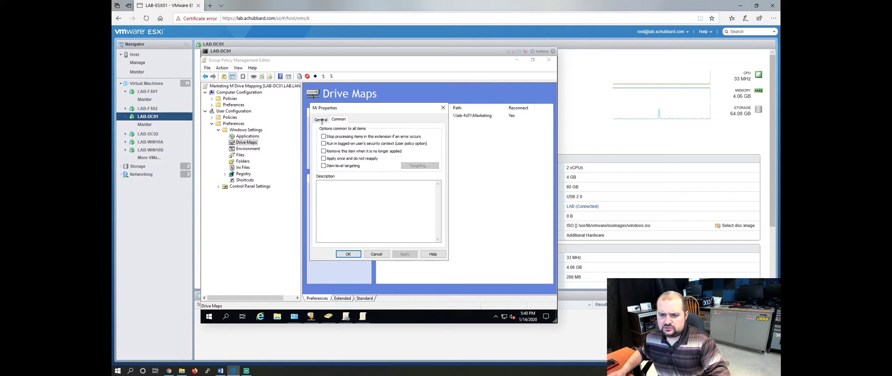
left_click(324, 166)
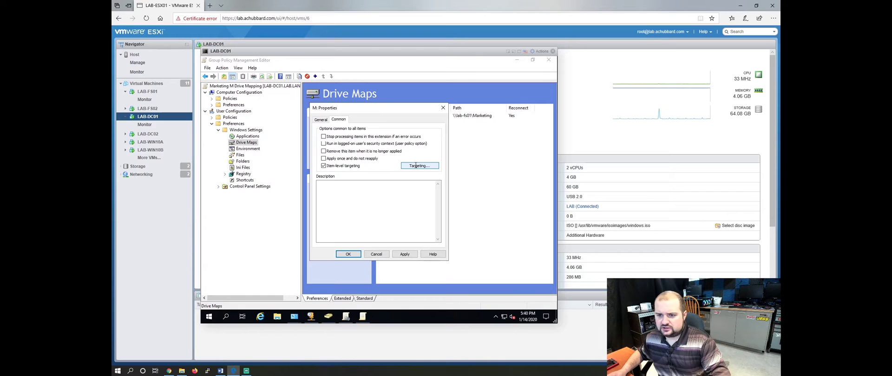
left_click(416, 167)
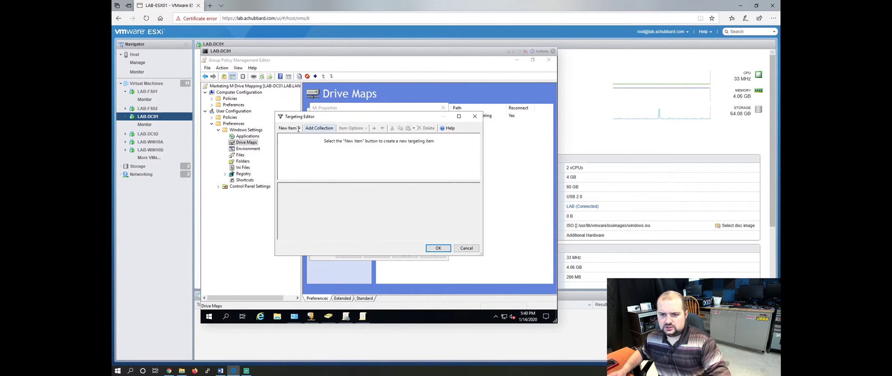
left_click(294, 129)
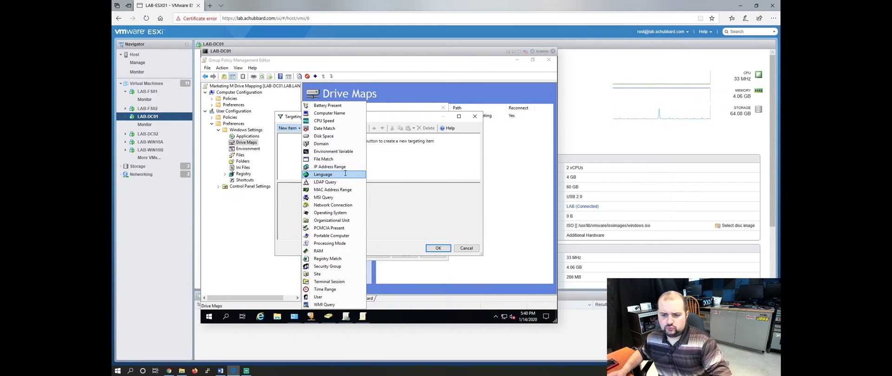
left_click(328, 267)
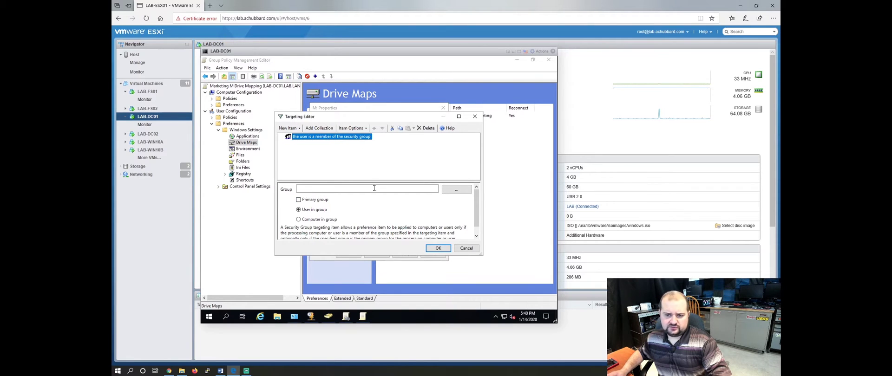
Target the condition to the LAB\Marketing group and apply the targeting.
left_click(457, 189)
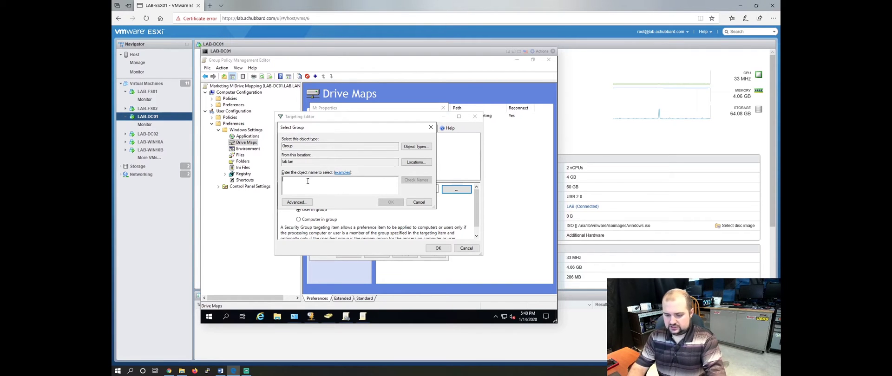
type("Marketi")
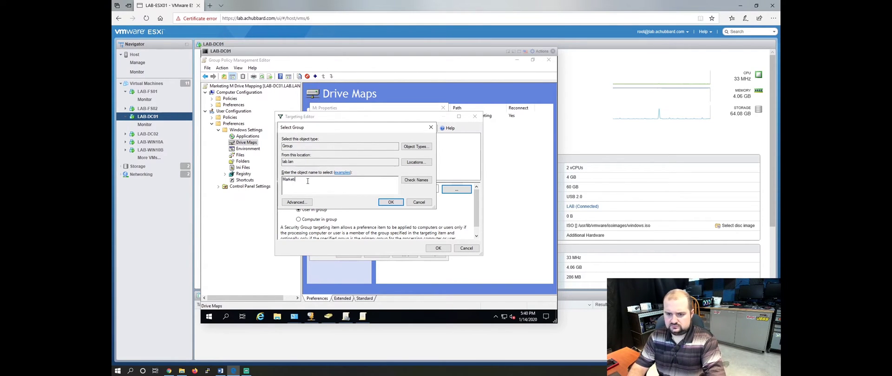
type("ng")
key("Return")
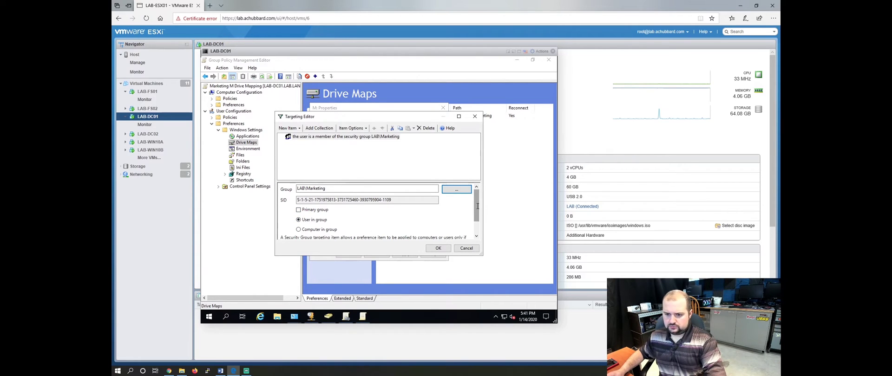
scroll(478, 212, "down", 2)
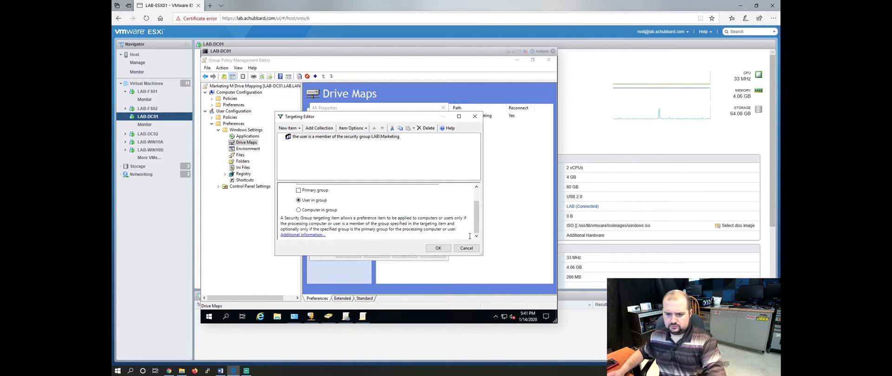
left_click(438, 248)
left_click(404, 255)
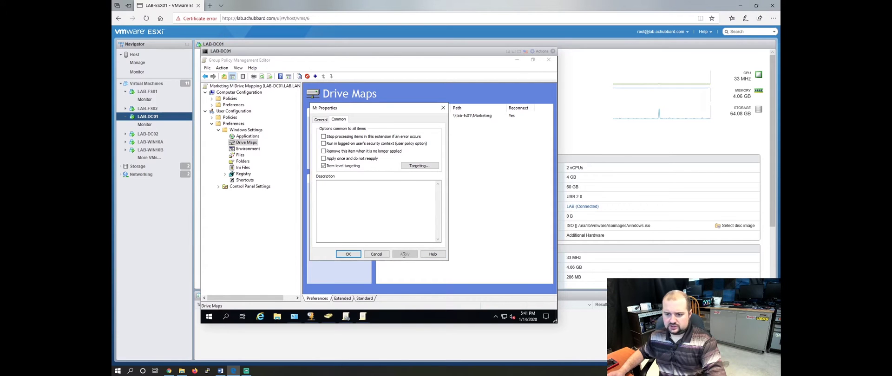
Save the M: mapping so it appears under Drive Maps as order 1.
left_click(349, 254)
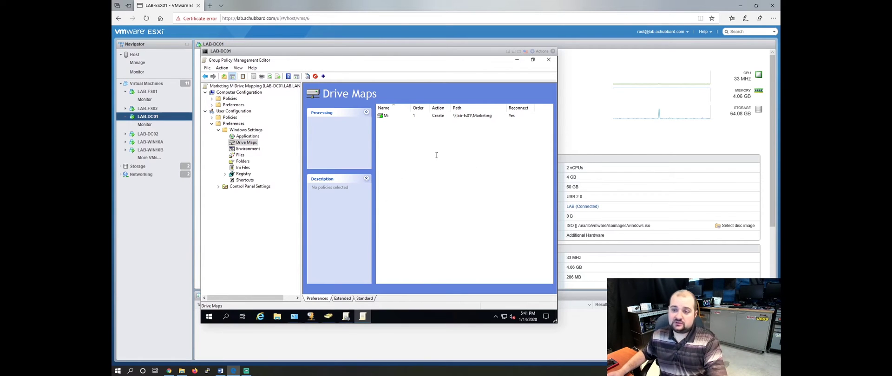
right_click(422, 143)
mouse_move(453, 148)
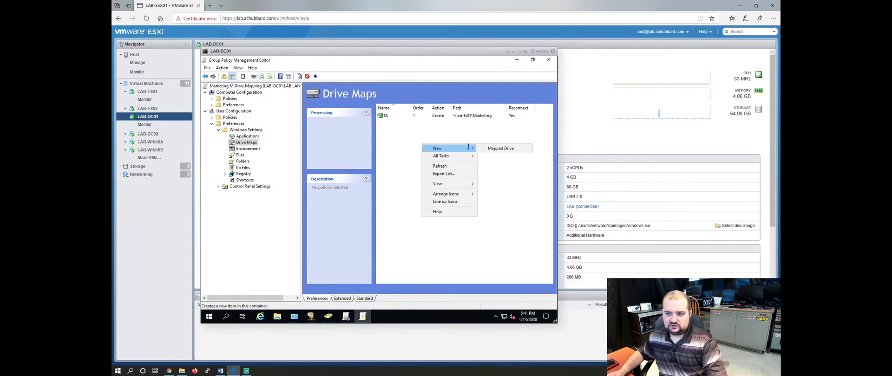
left_click(503, 149)
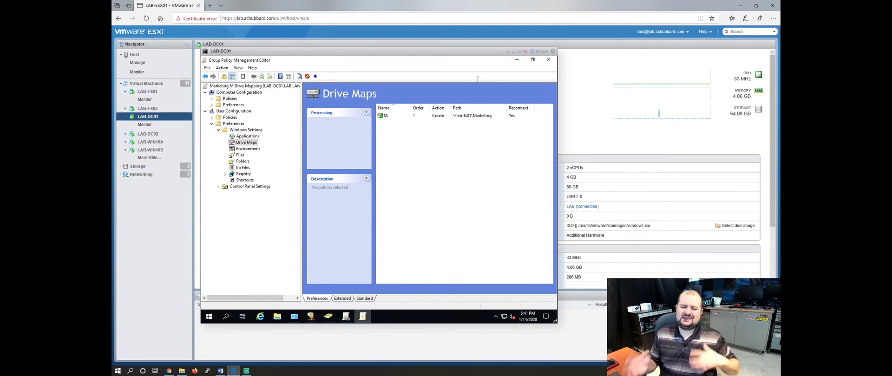
Close the editor and create a GPO named 'Sales S Drive Mapping' linked to Lab_Users.
left_click(550, 61)
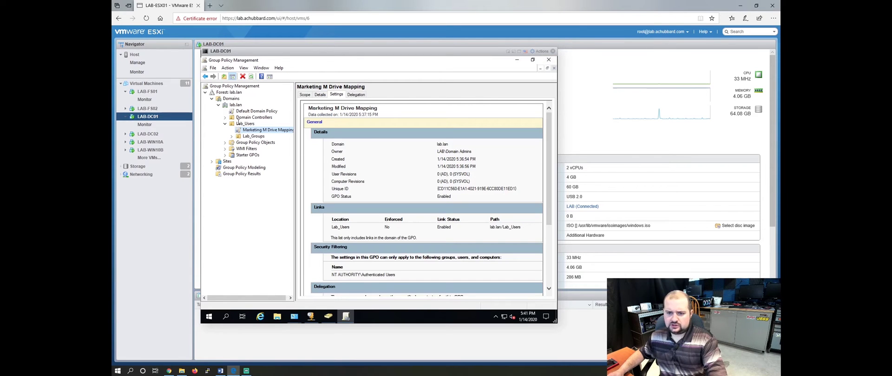
right_click(245, 124)
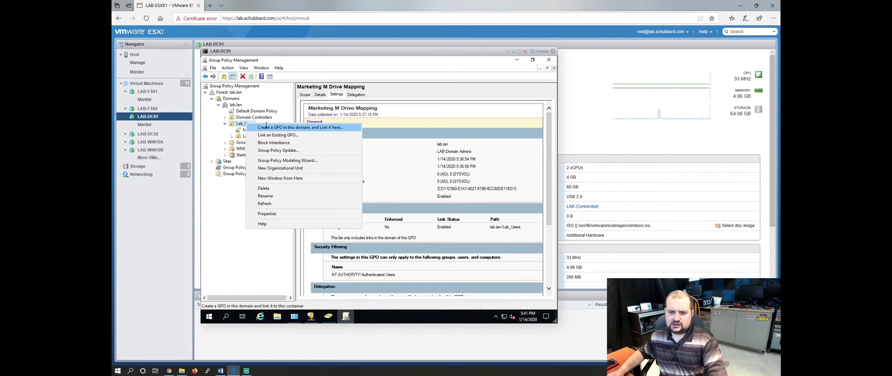
left_click(278, 126)
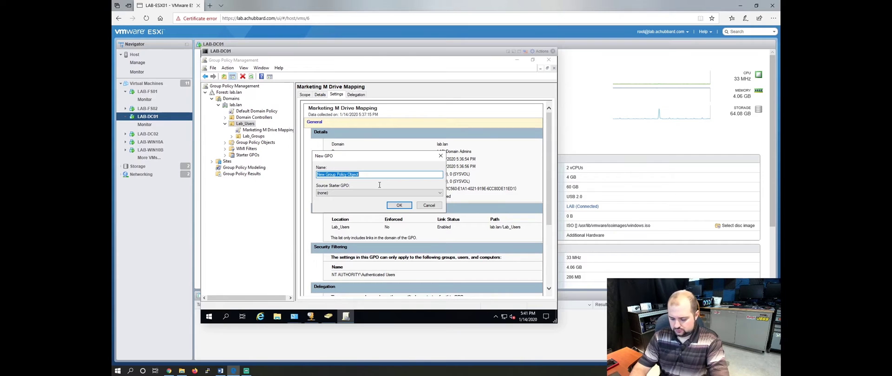
type("M")
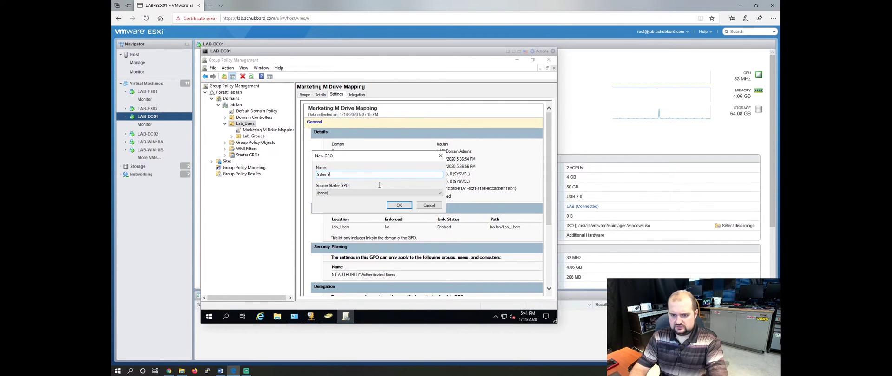
type("ales S Drive Mapping")
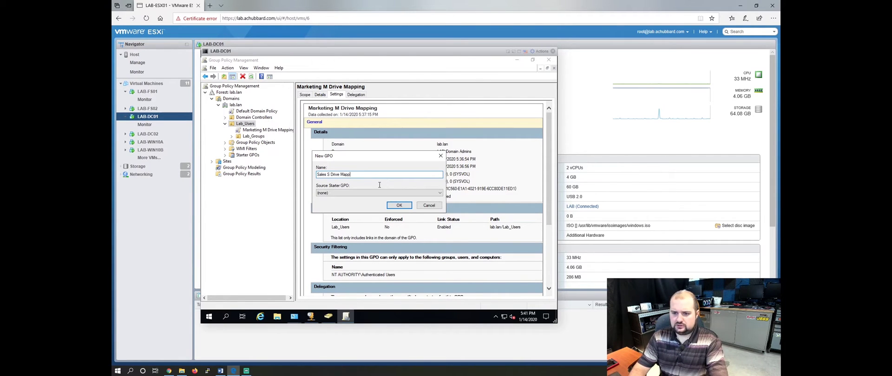
left_click(398, 207)
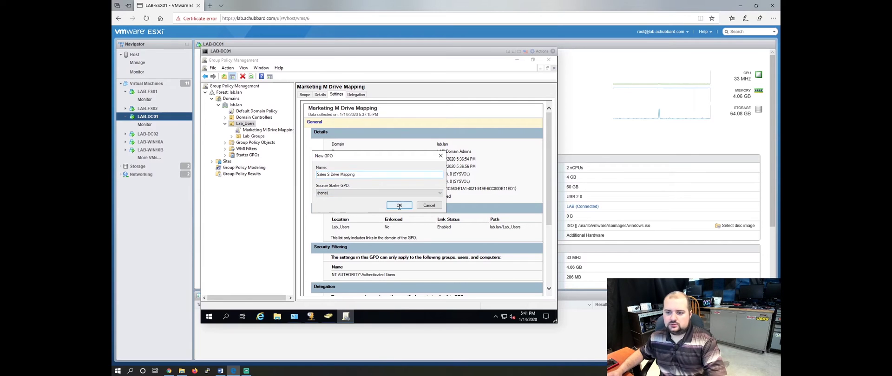
Select the Sales S Drive Mapping GPO, dismiss the warnings, and open it for editing.
left_click(265, 137)
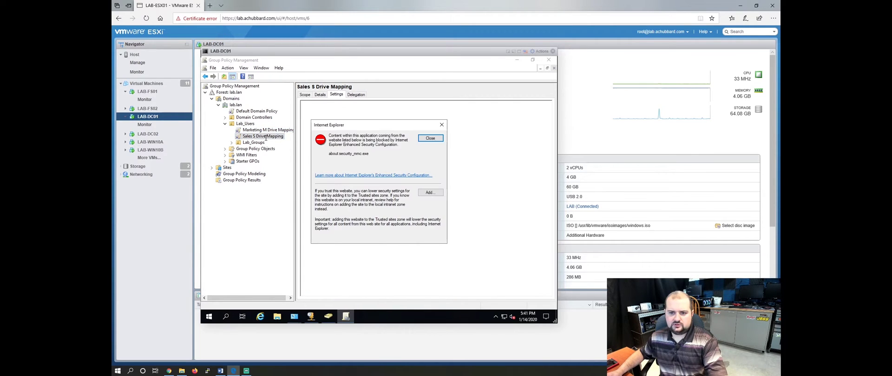
left_click(431, 138)
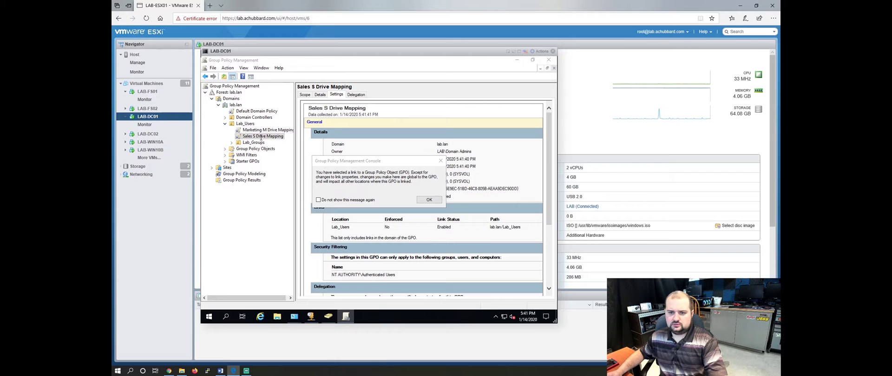
left_click(429, 200)
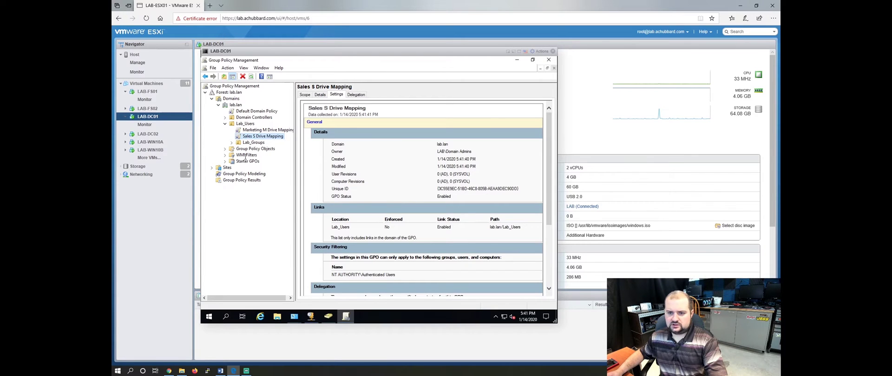
right_click(254, 136)
left_click(283, 140)
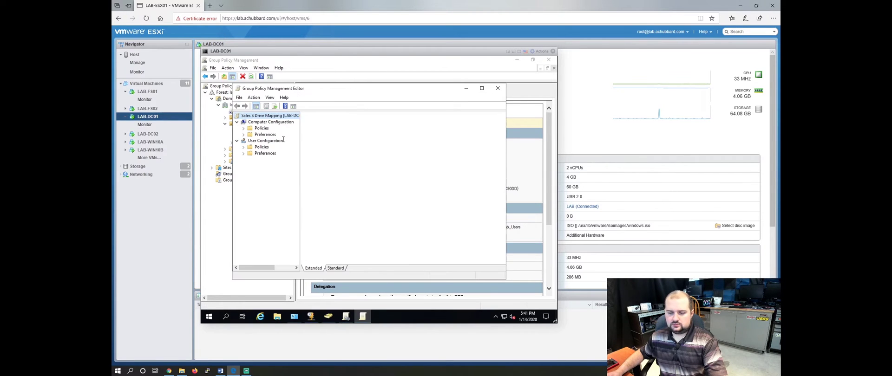
Expand User Configuration Preferences > Windows Settings and open Drive Maps in the Sales GPO.
left_click(244, 154)
left_click(243, 153)
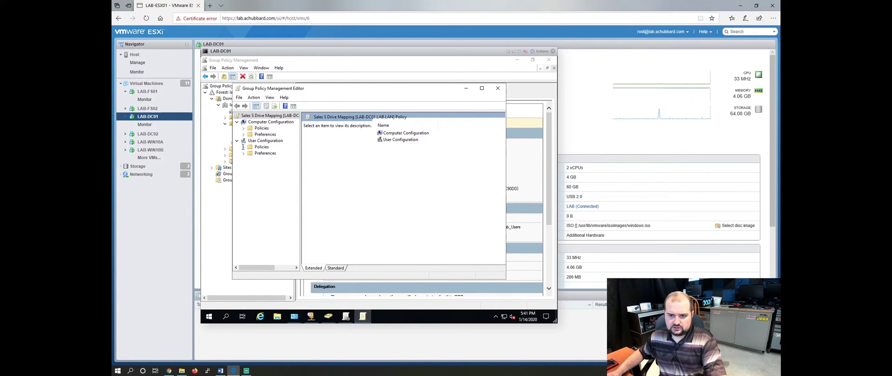
left_click(244, 147)
left_click(243, 146)
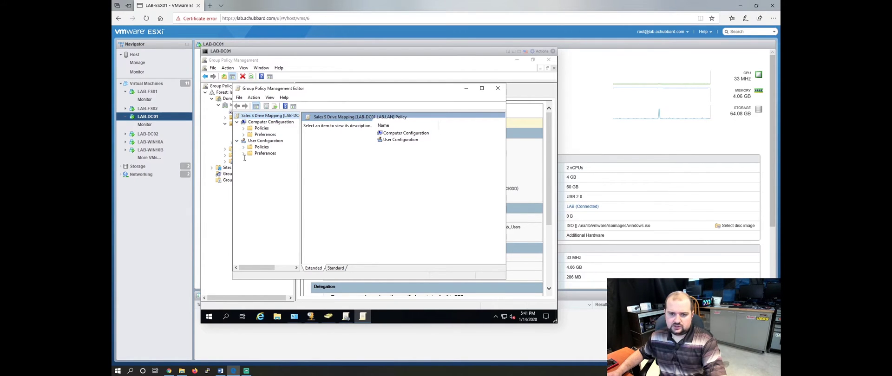
left_click(243, 153)
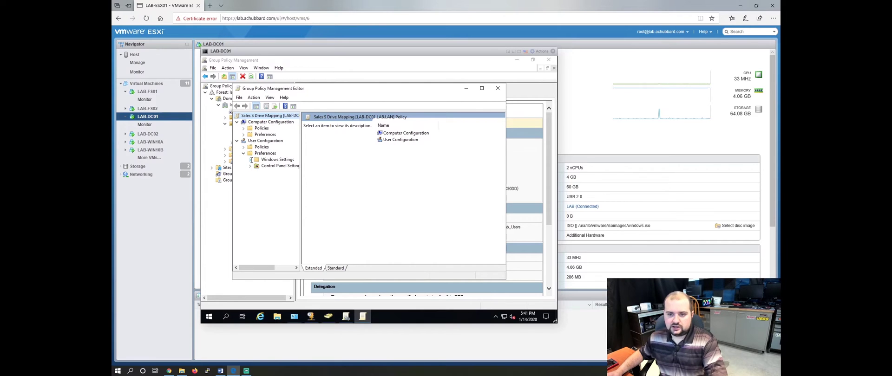
left_click(251, 160)
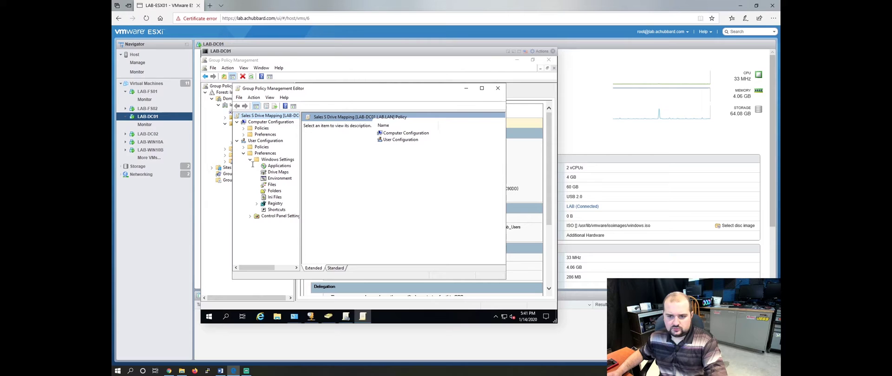
left_click(279, 172)
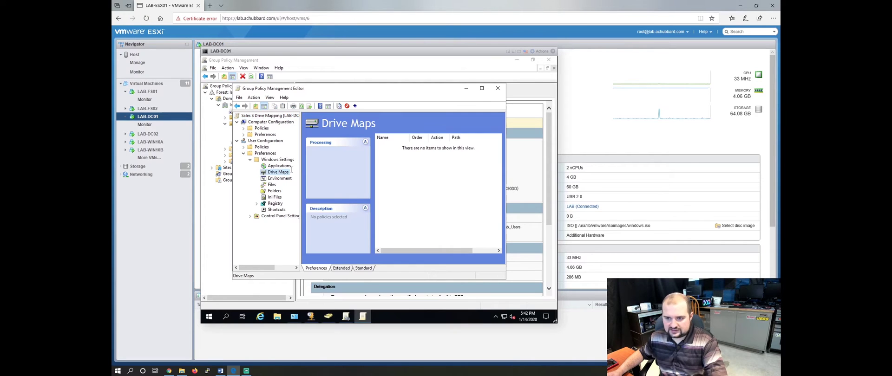
Add a new mapped drive with action Create, location \\lab-fs01\Sales, set to reconnect.
right_click(395, 160)
mouse_move(411, 164)
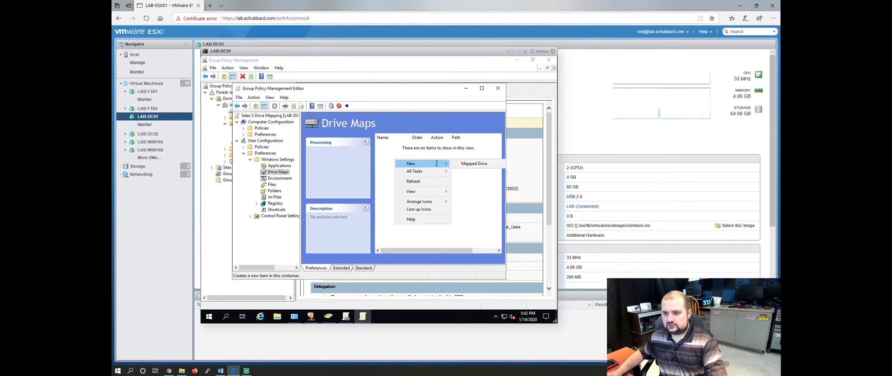
left_click(474, 164)
left_click(364, 132)
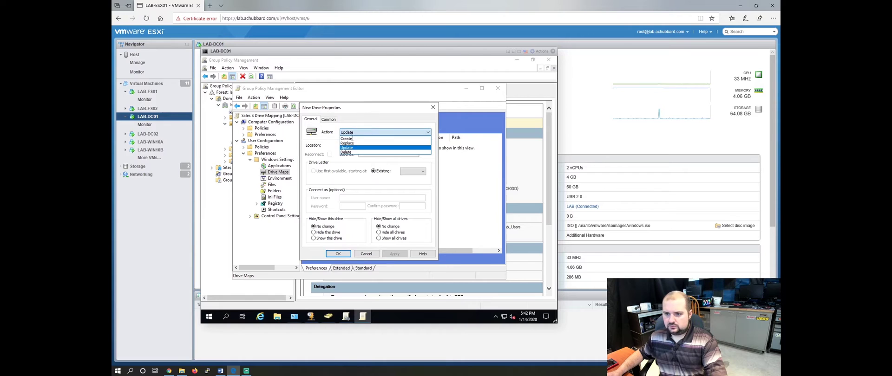
left_click(352, 138)
left_click(353, 145)
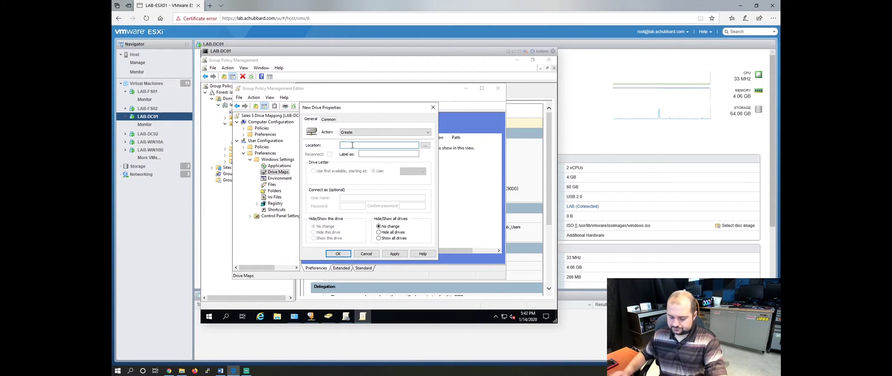
type("\\\\lab-fs01\\Sales")
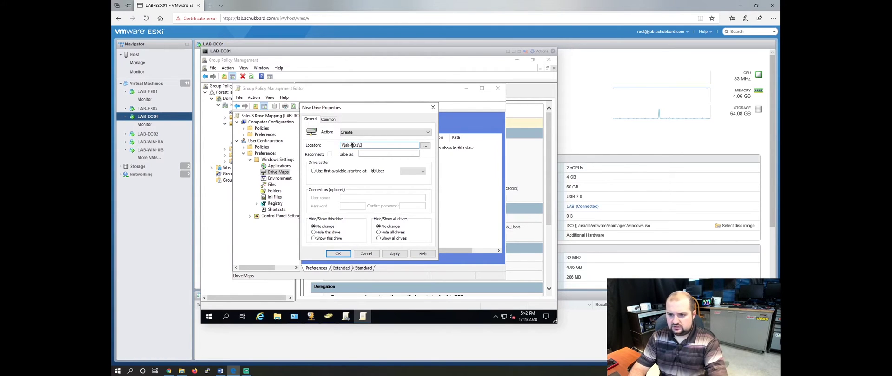
left_click(330, 154)
Label the drive Sales, assign letter S, and apply the mapping.
left_click(370, 153)
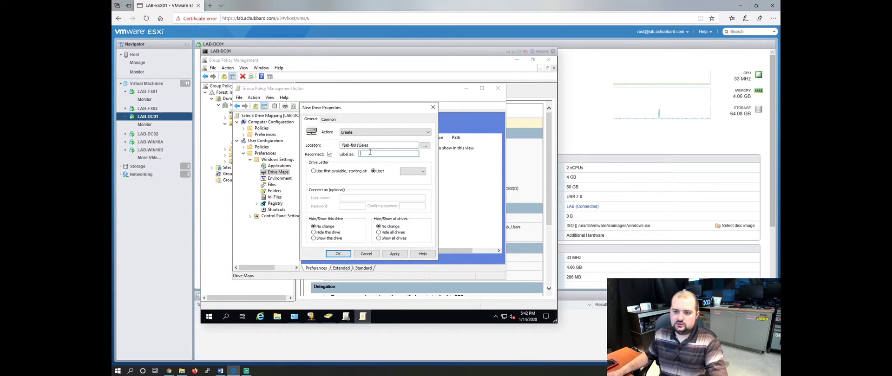
type("Sales")
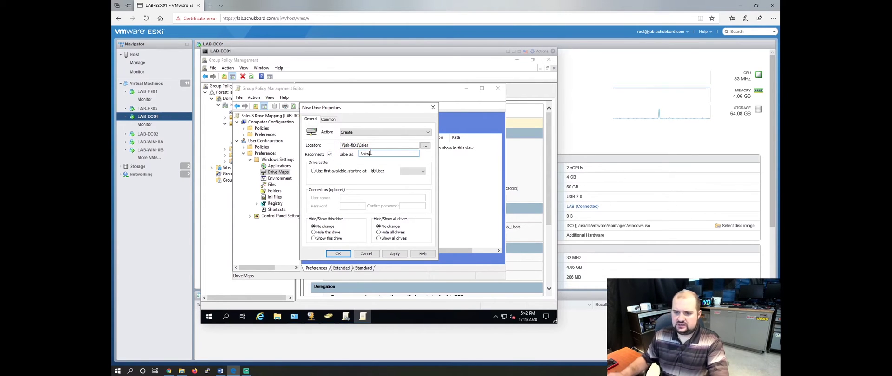
left_click(423, 171)
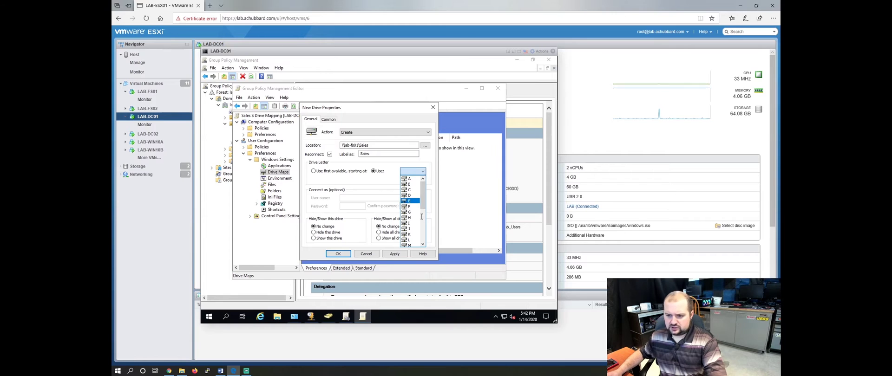
scroll(414, 209, "down", 2)
scroll(417, 237, "down", 2)
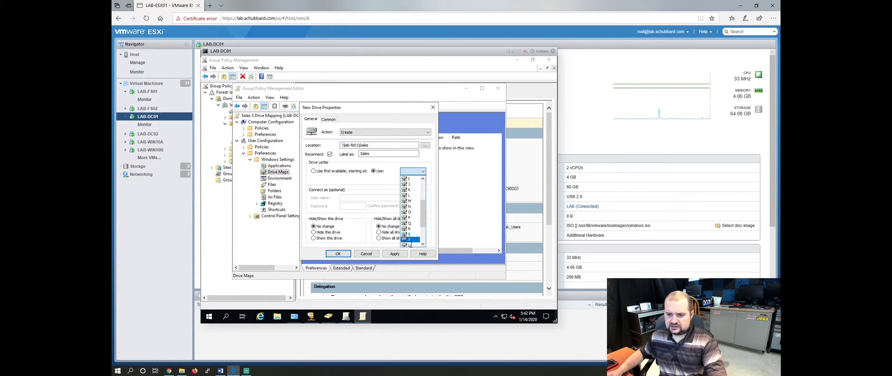
left_click(409, 217)
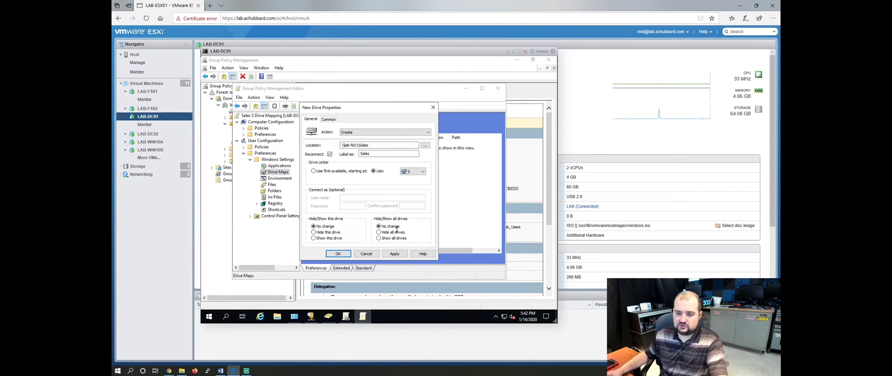
left_click(396, 254)
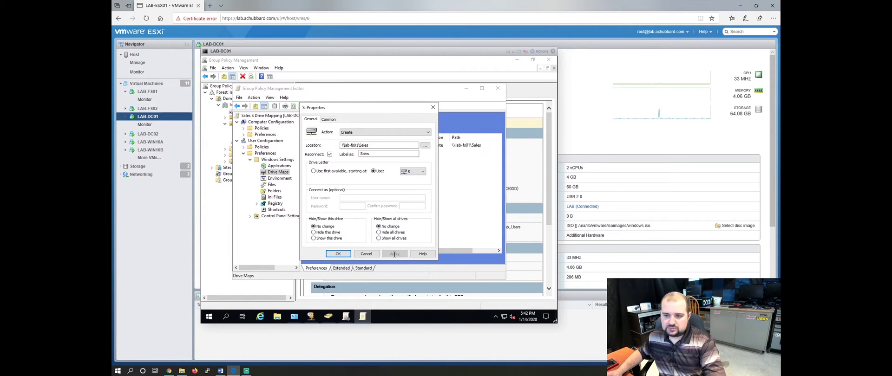
Enable item-level targeting to the LAB\Sales security group and save the S: drive.
left_click(331, 120)
left_click(313, 166)
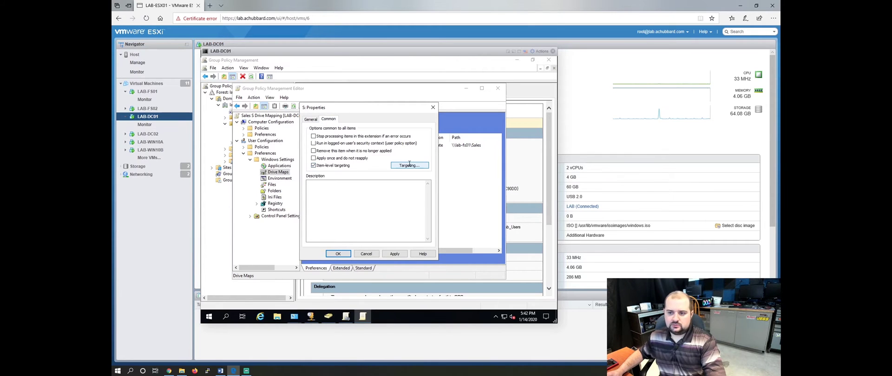
left_click(409, 165)
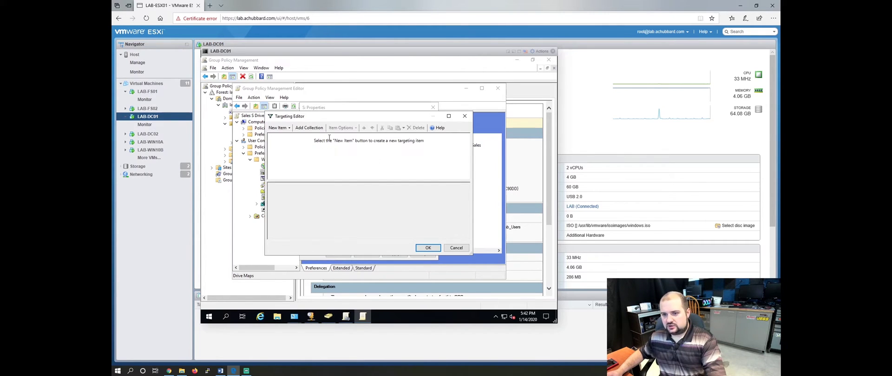
left_click(279, 128)
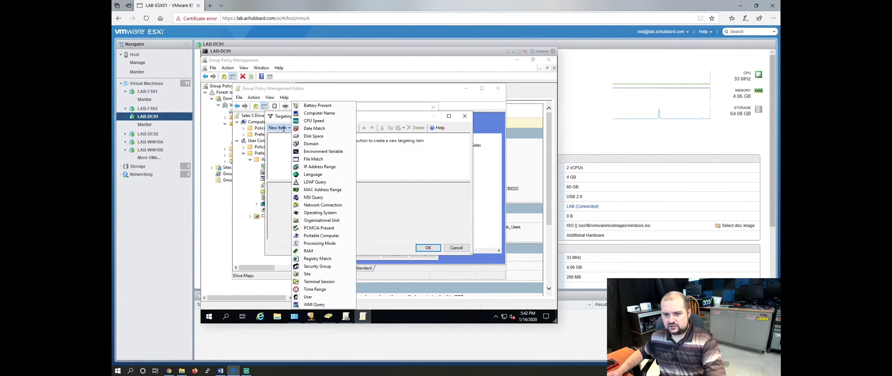
left_click(317, 267)
left_click(446, 189)
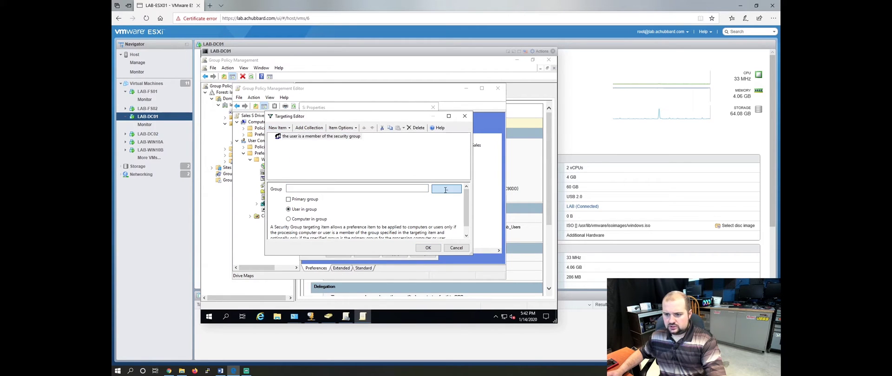
type("Sales")
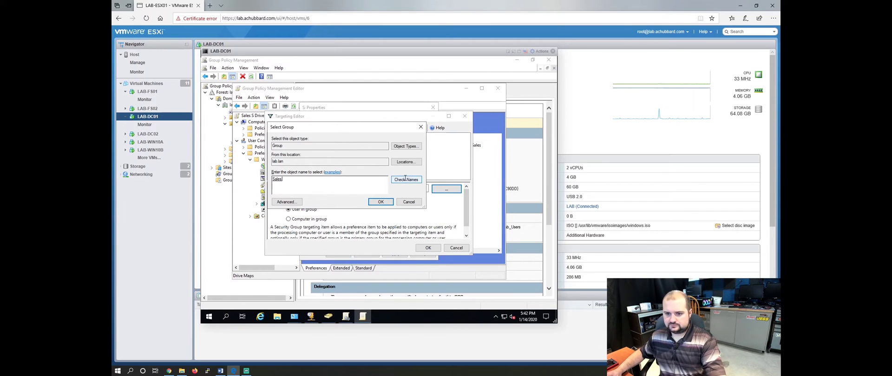
left_click(379, 202)
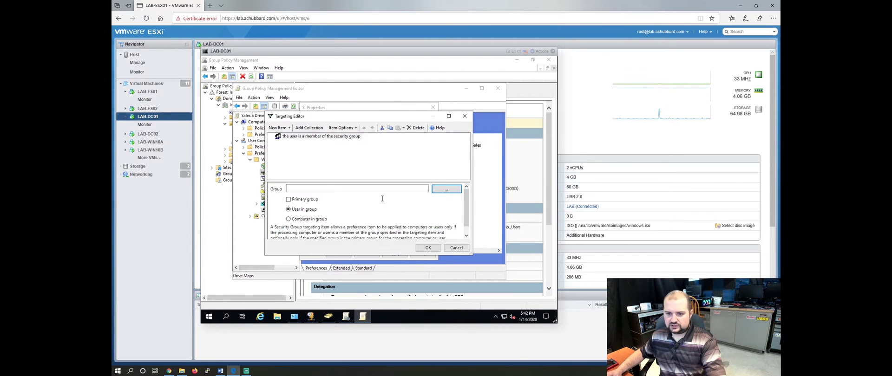
left_click(428, 248)
left_click(395, 254)
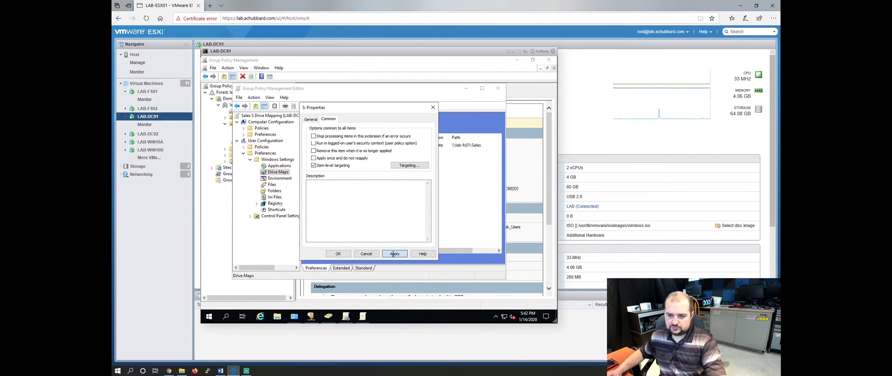
left_click(338, 253)
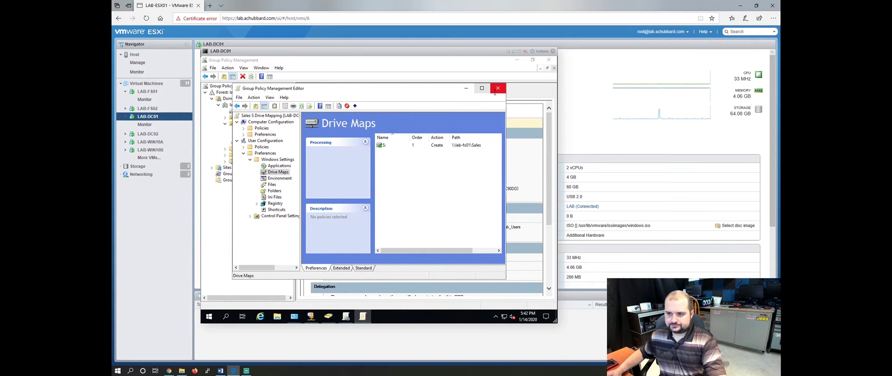
Close the domain controller console and open the LAB-WIN10A browser console for Ctrl-Alt-Delete.
left_click(553, 51)
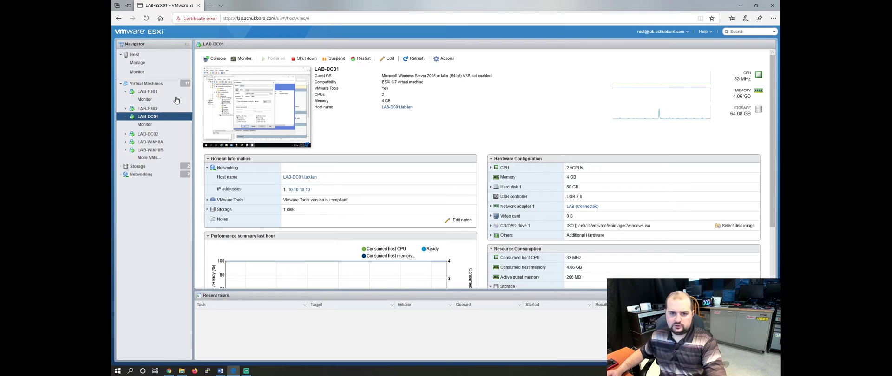
left_click(153, 145)
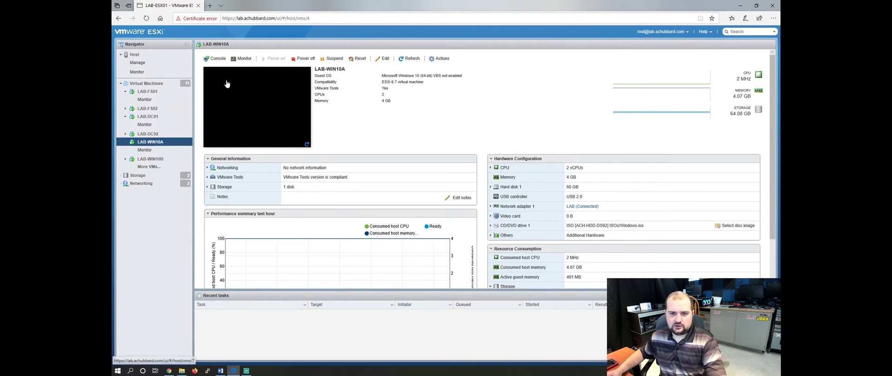
left_click(214, 58)
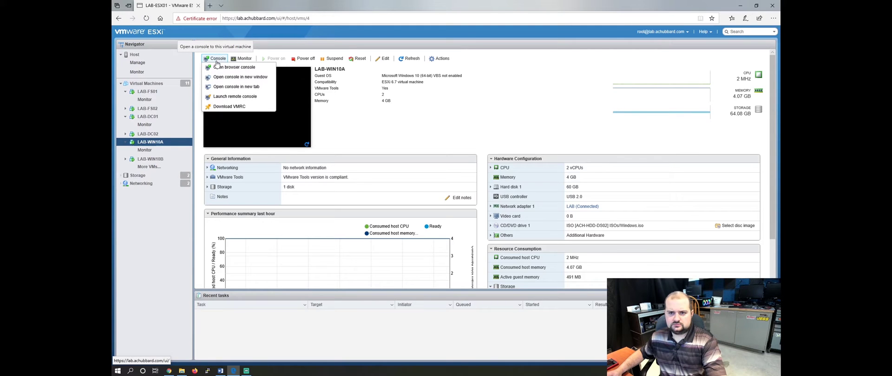
left_click(225, 68)
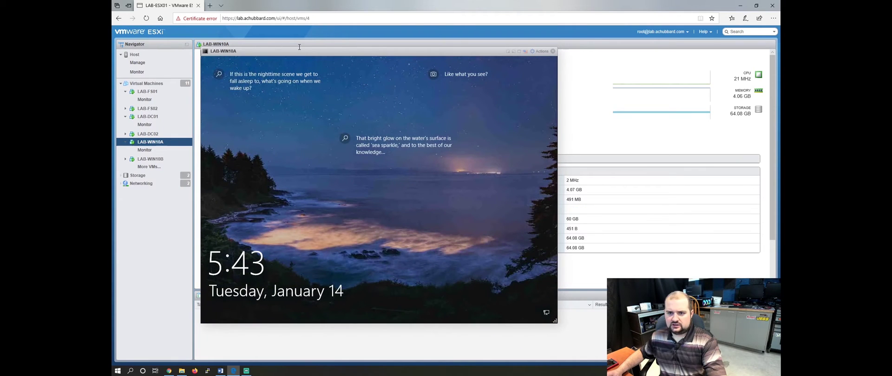
right_click(264, 52)
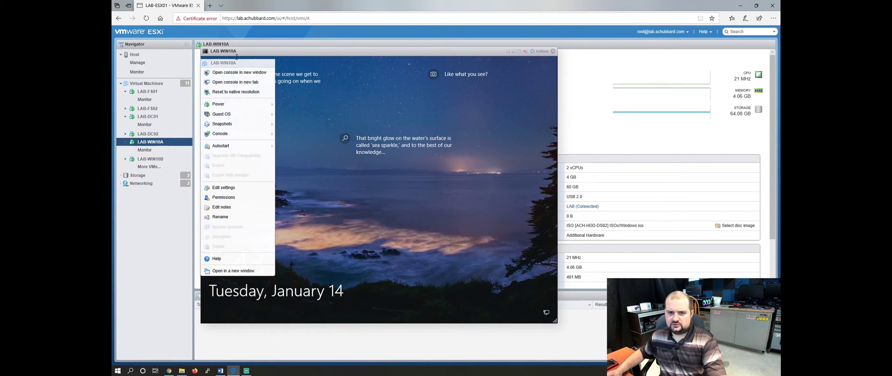
Sign in to LAB-WIN10A with the account password.
mouse_move(244, 116)
mouse_move(316, 136)
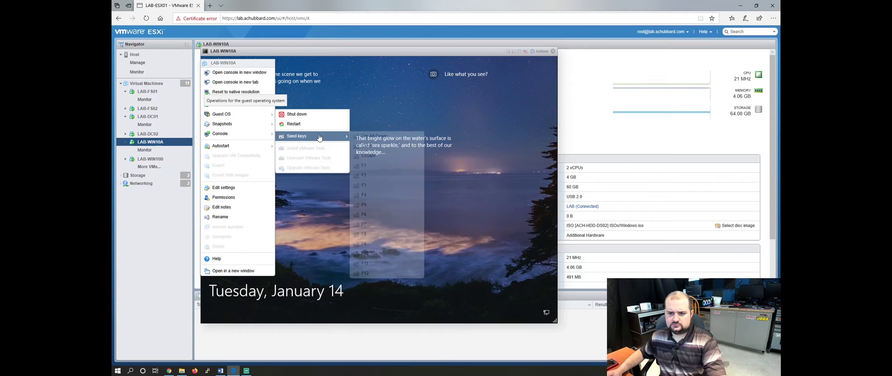
left_click(372, 136)
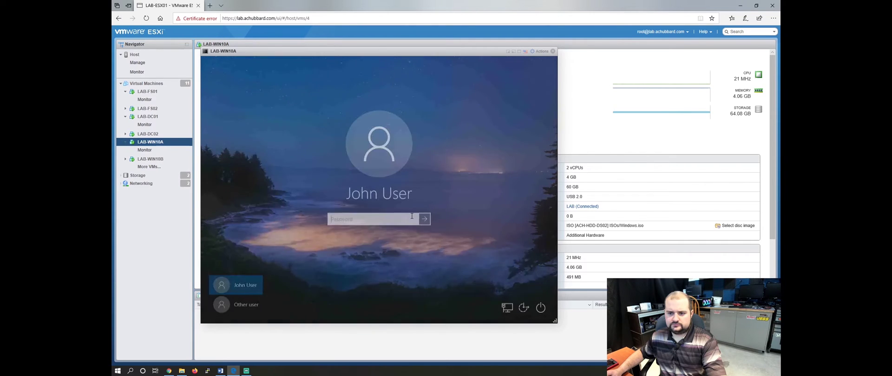
type("****")
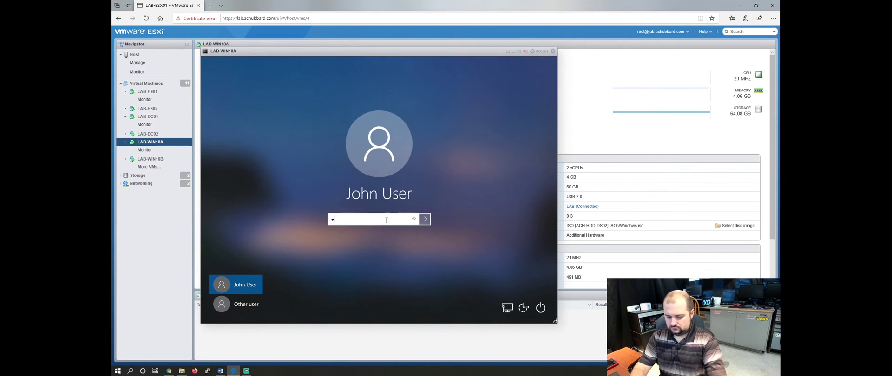
type("*******")
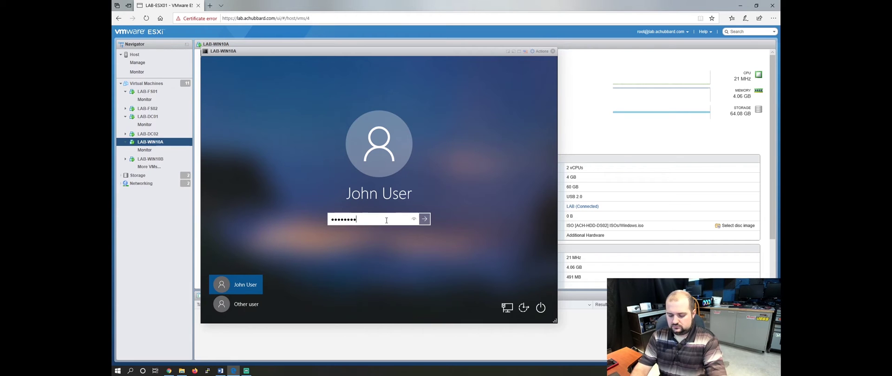
key("Return")
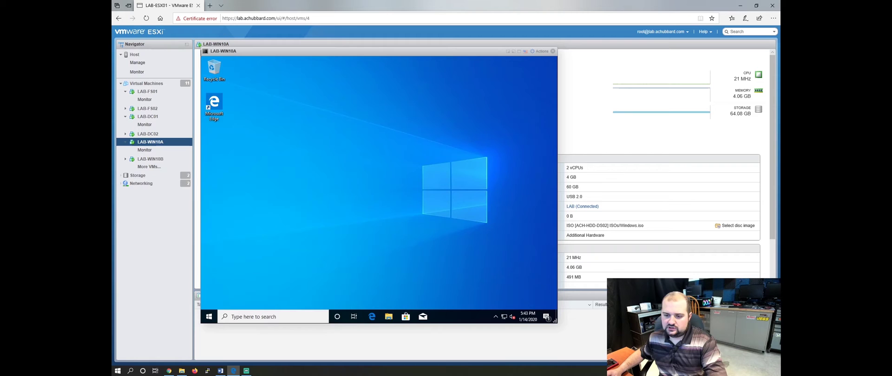
Confirm This PC lists only the C: and D: drives, then sign out.
left_click(389, 316)
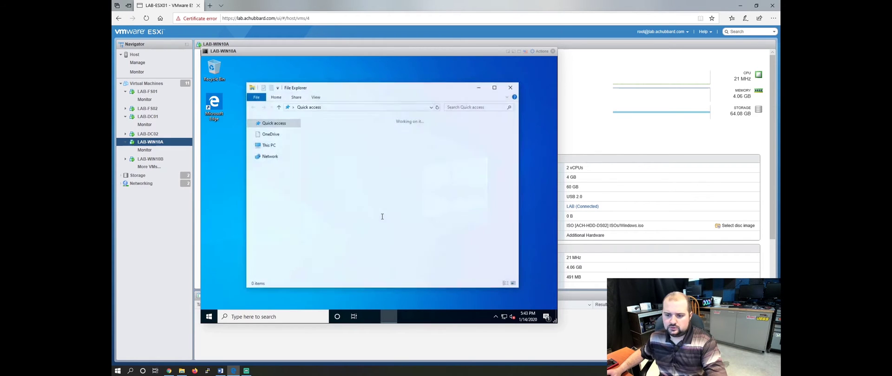
left_click(264, 196)
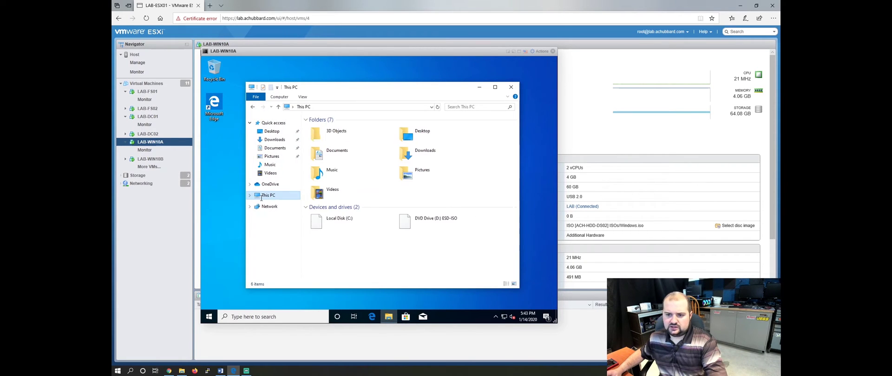
left_click(511, 87)
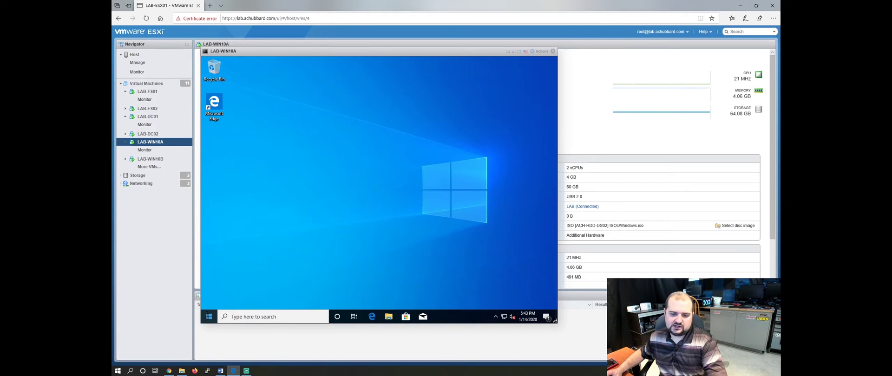
right_click(209, 316)
mouse_move(255, 294)
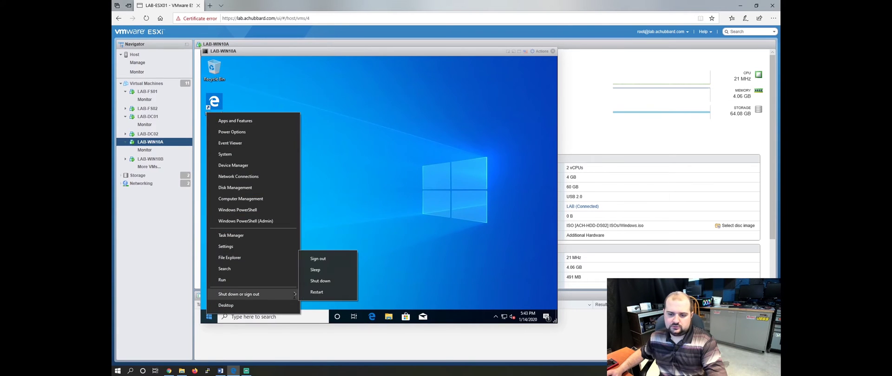
left_click(320, 259)
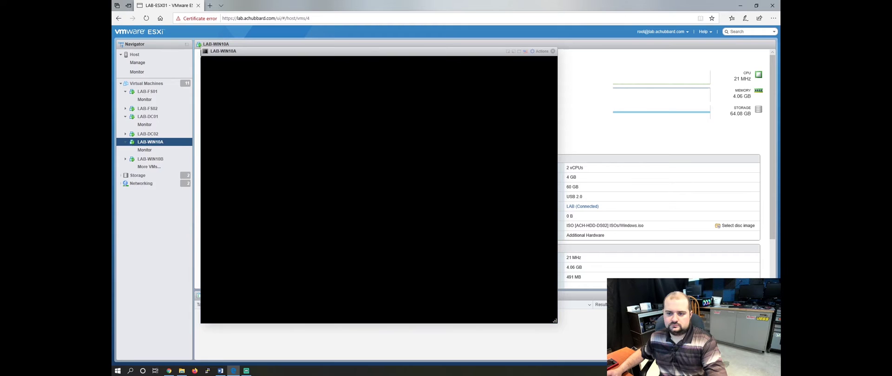
Sign back in to Windows 10 with the account password.
left_click(357, 202)
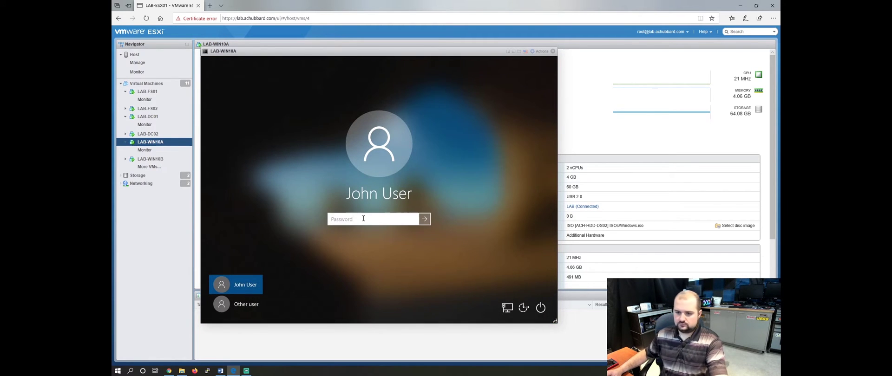
type("•••••••••••")
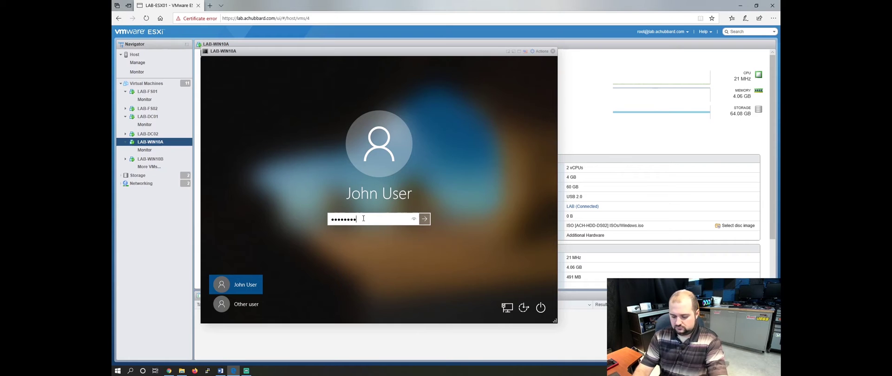
key("Return")
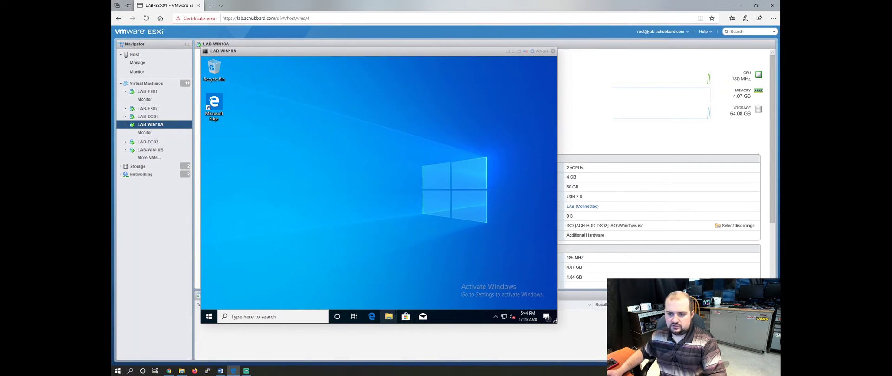
Open the Marketing (M:) drive from This PC, then close File Explorer.
left_click(389, 317)
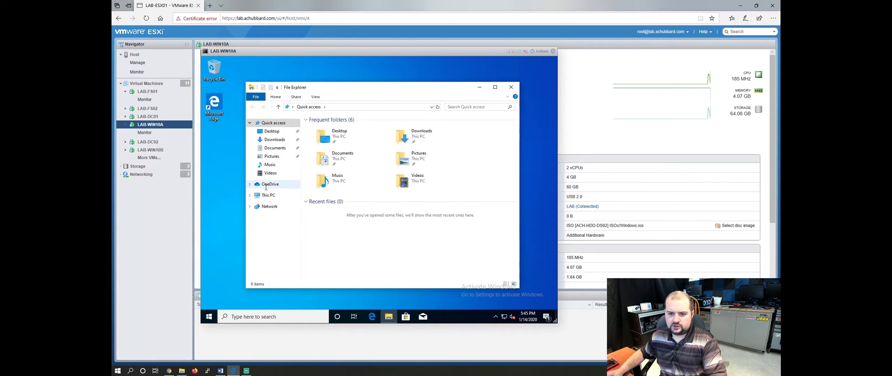
left_click(267, 196)
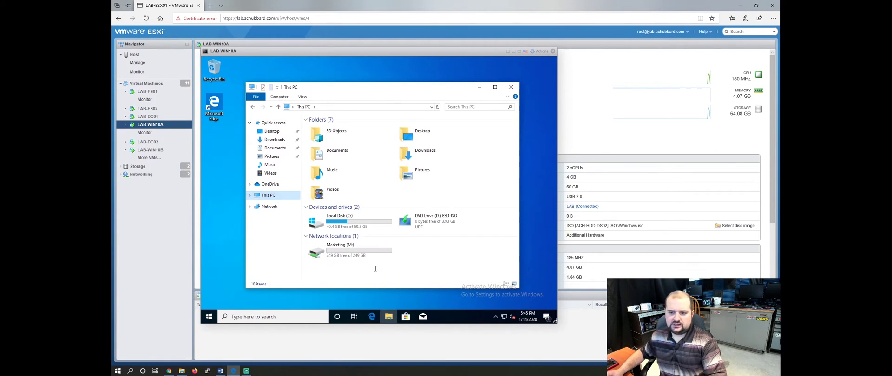
double_click(351, 249)
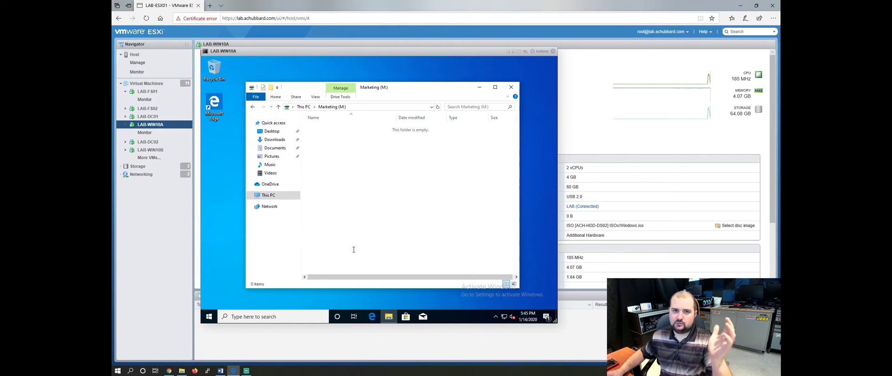
left_click(511, 87)
Sign out of the current Windows 10 session.
right_click(208, 317)
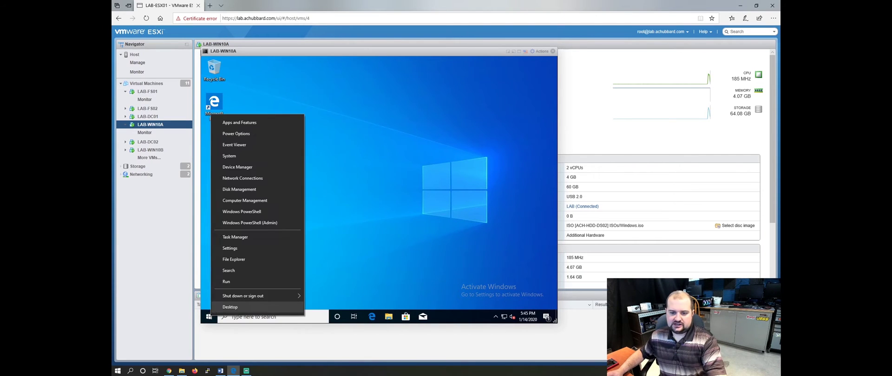
mouse_move(278, 296)
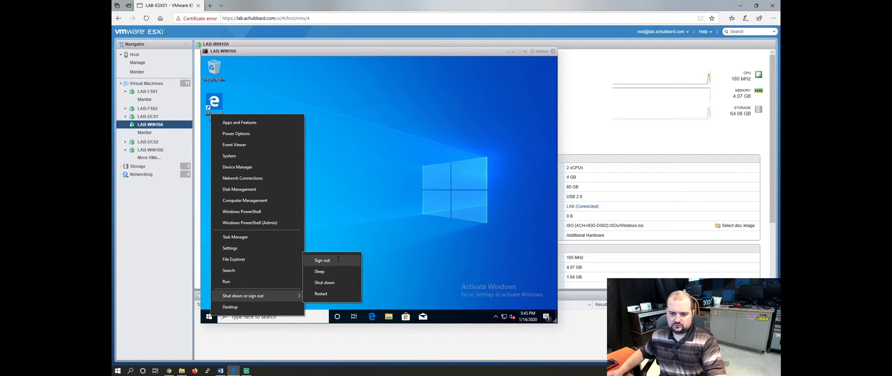
left_click(322, 260)
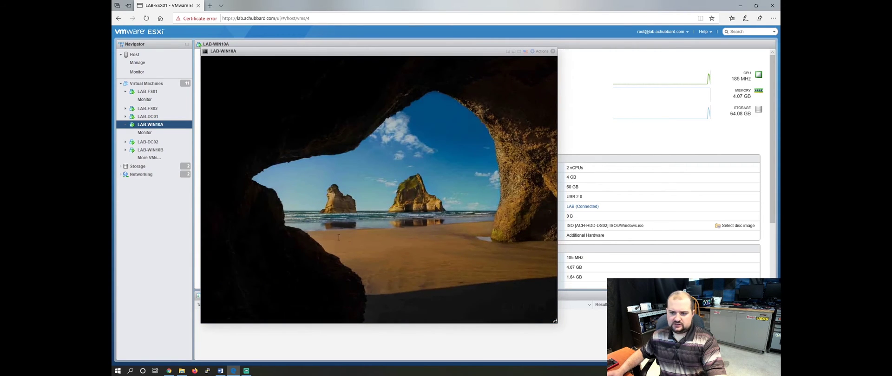
Sign in as a different domain test user with its username and password.
key("space")
left_click(236, 304)
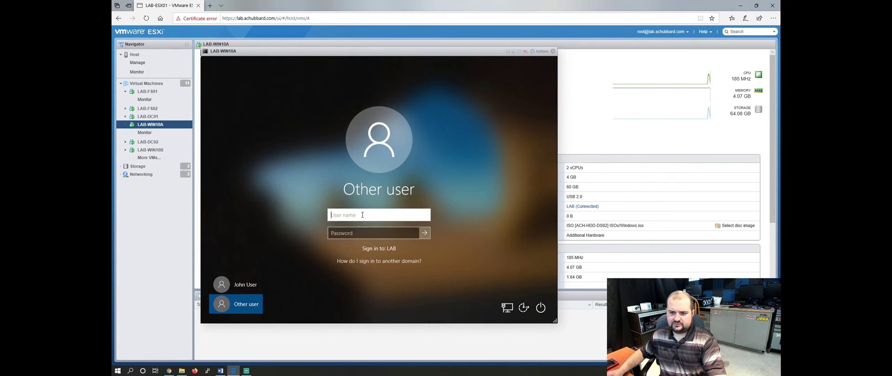
type("l")
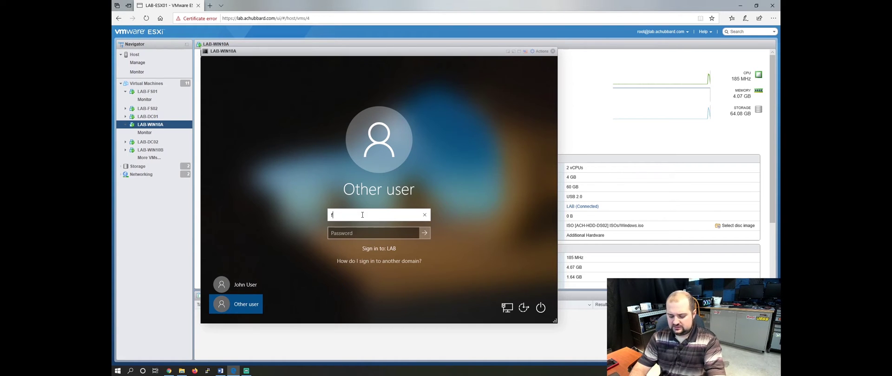
type("test")
key("Tab")
type("P")
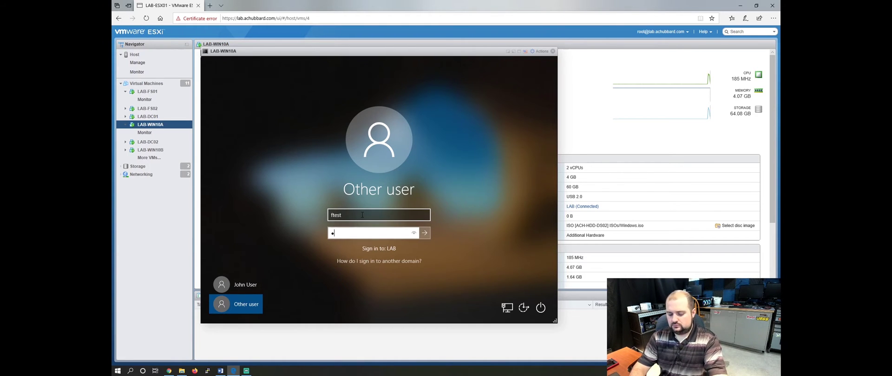
type("assword123!")
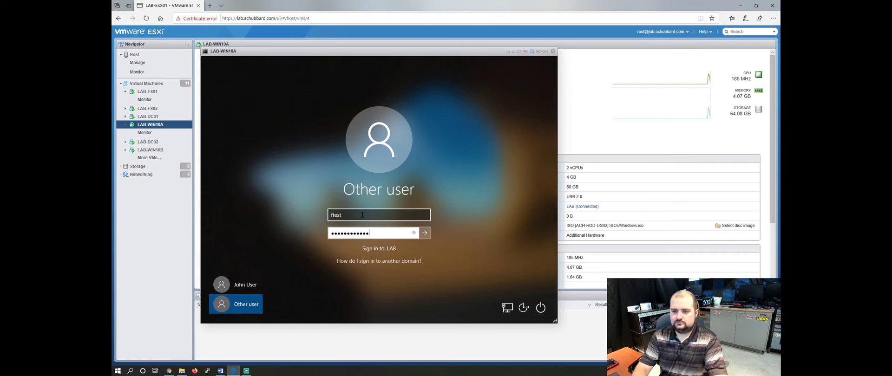
key("Return")
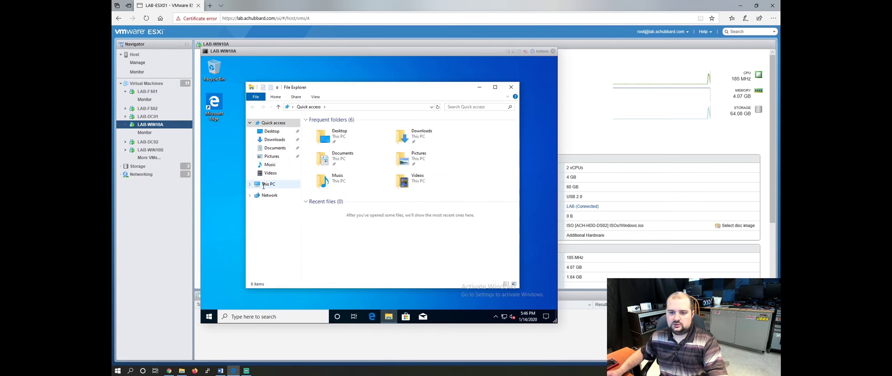
Open the Sales (S:) drive from This PC, then close File Explorer.
left_click(267, 184)
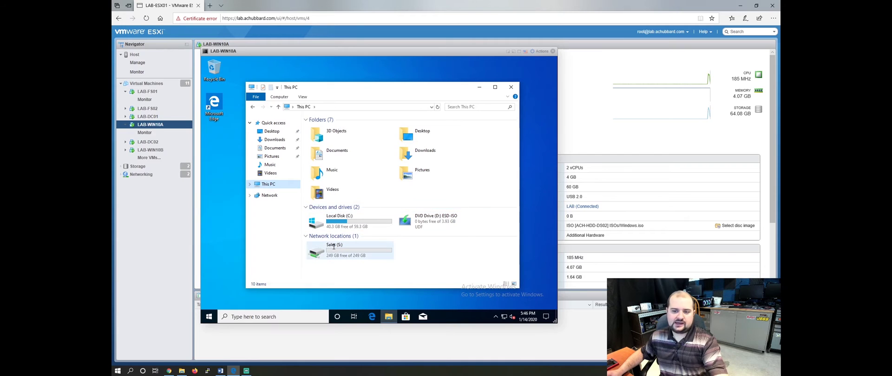
double_click(336, 251)
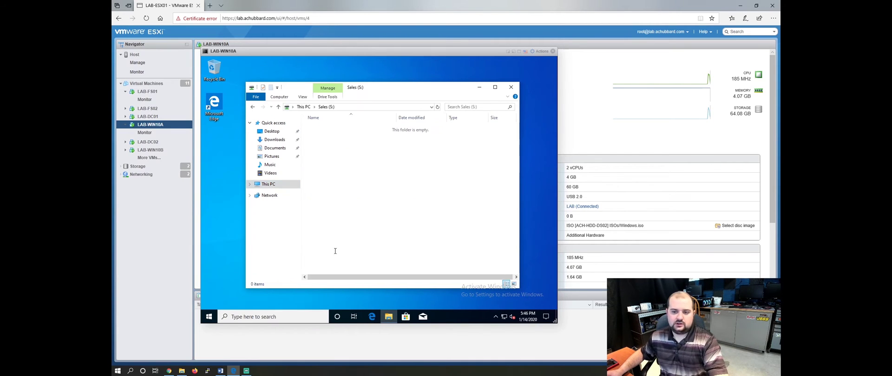
left_click(511, 87)
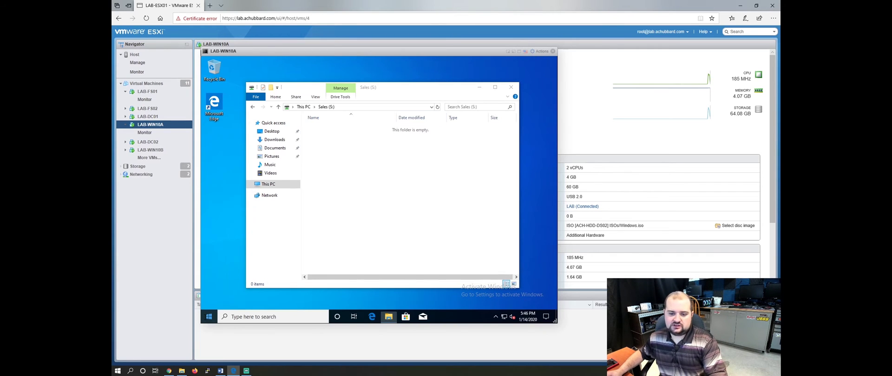
Sign the test user out, close the Windows 10 console, and select LAB-DC01.
right_click(209, 317)
mouse_move(247, 297)
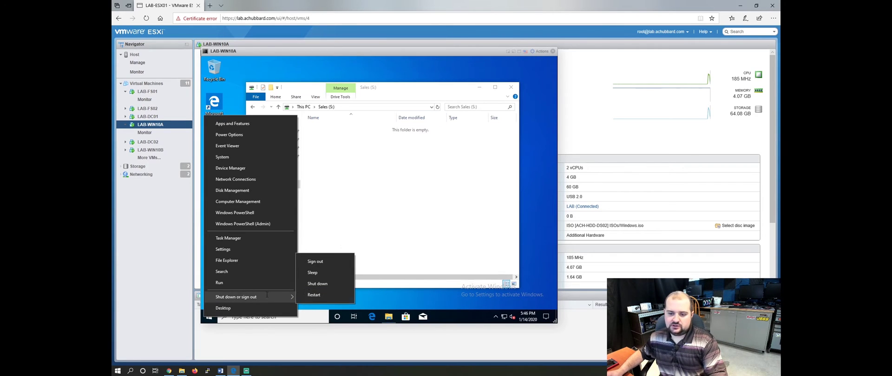
left_click(316, 263)
left_click(553, 51)
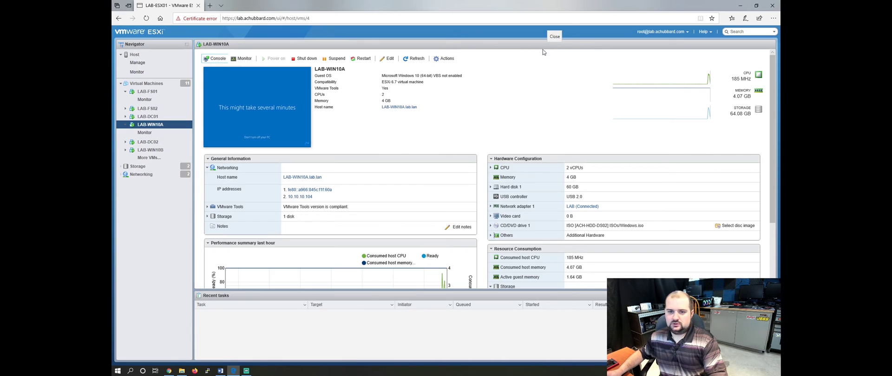
left_click(148, 117)
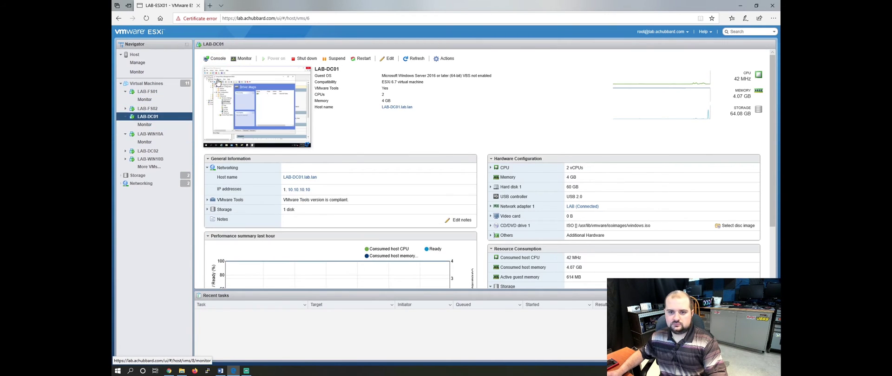
Open the LAB-DC01 browser console and close the Sales S policy editor.
left_click(206, 59)
left_click(223, 66)
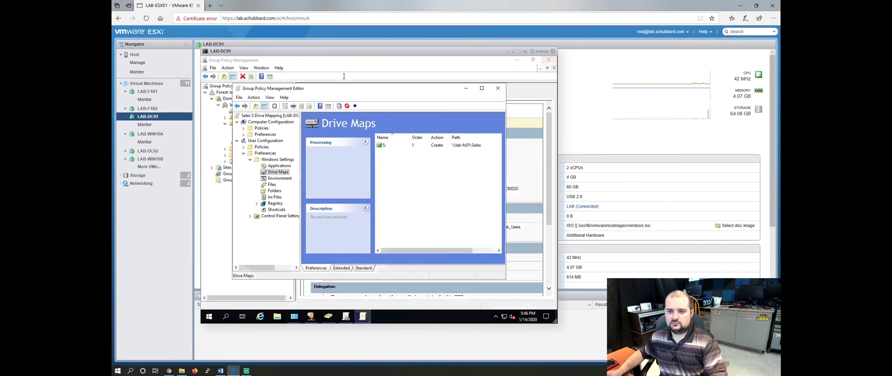
left_click(498, 89)
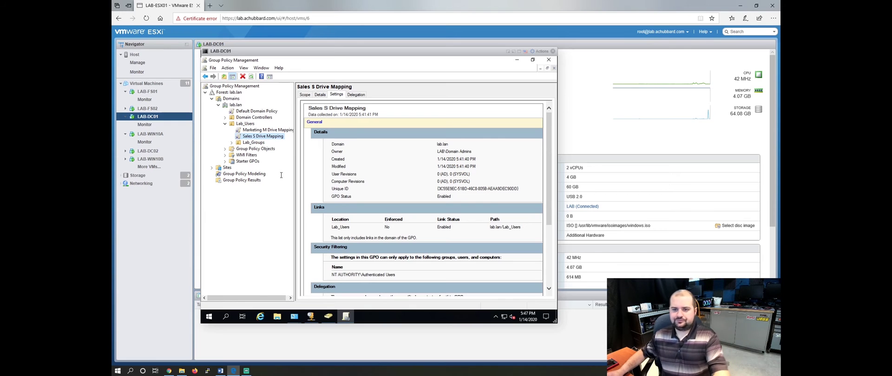
Create a GPO named 'Public P Drive Mapping' linked to Lab_Users.
right_click(244, 125)
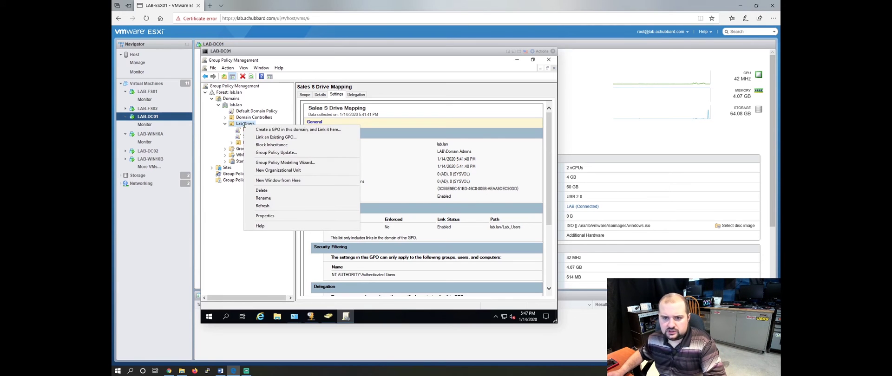
left_click(264, 130)
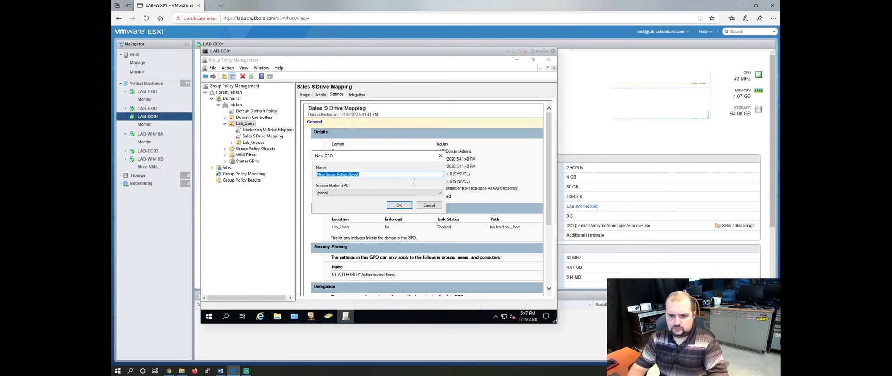
type("Public P Dr")
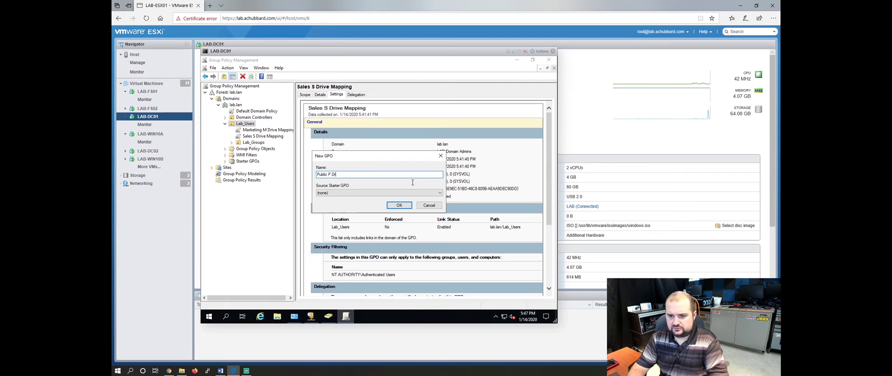
type("ive Mapping")
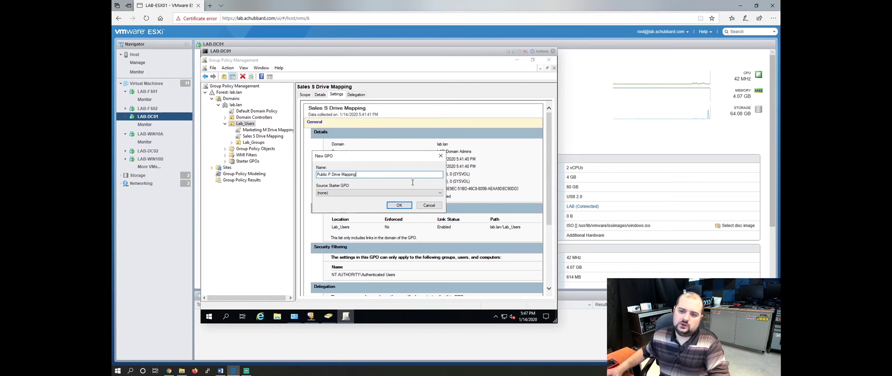
left_click(399, 205)
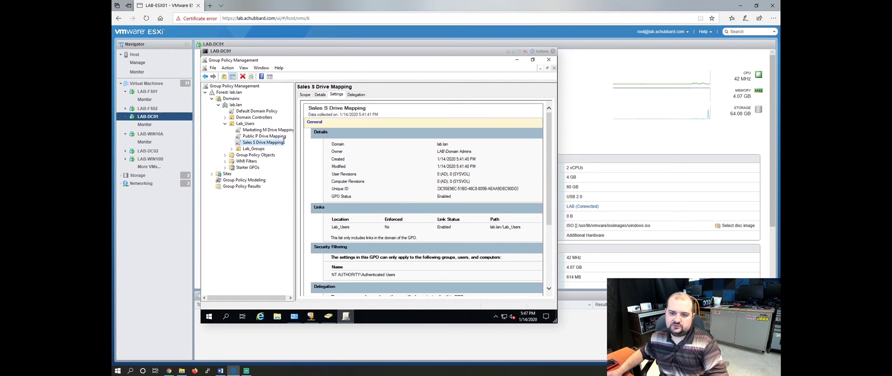
left_click(264, 136)
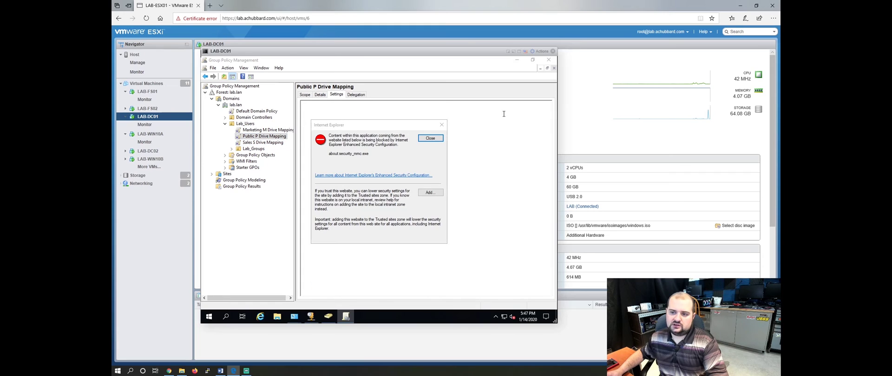
left_click(436, 139)
left_click(429, 200)
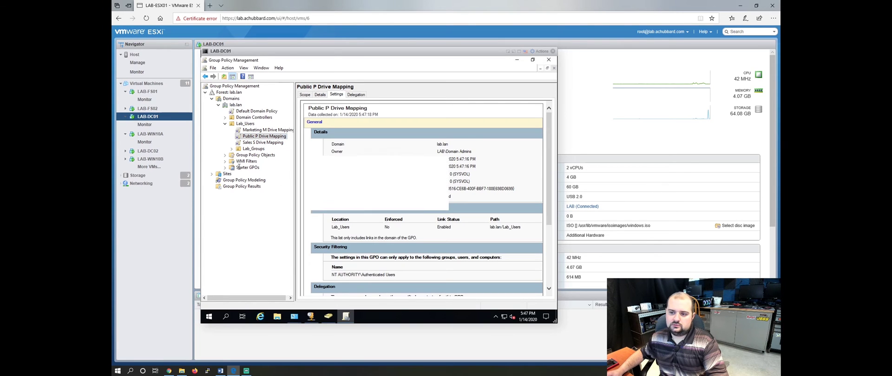
Edit the Public P Drive Mapping GPO and show its user Drive Maps preferences.
right_click(255, 136)
left_click(270, 141)
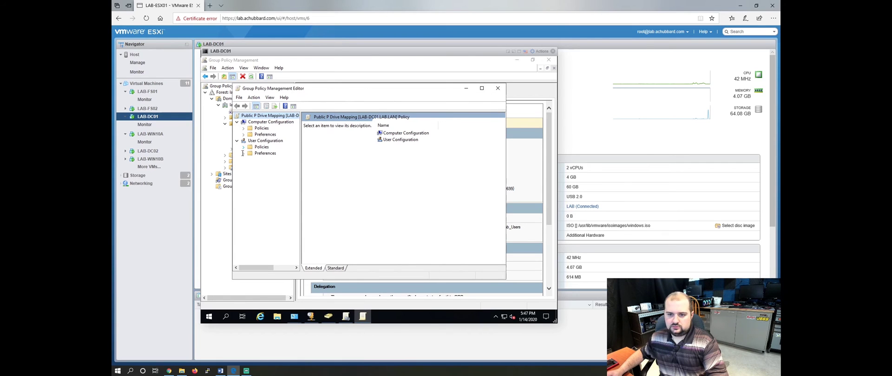
left_click(243, 153)
left_click(250, 159)
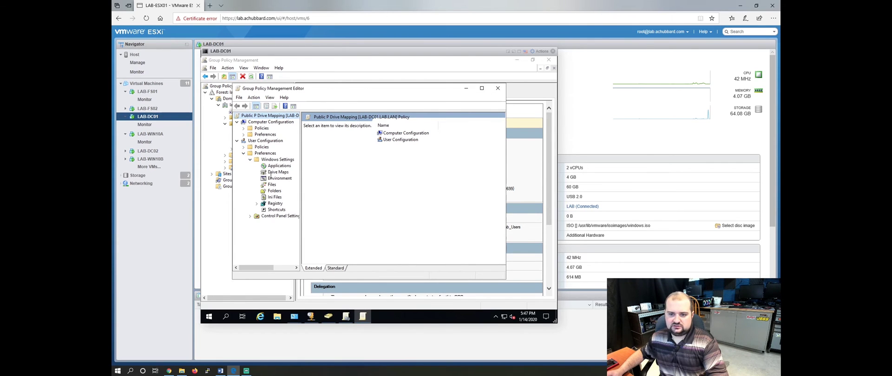
left_click(271, 173)
Add a new mapped drive with action Create, location \\lab-fs01\public, set to reconnect.
right_click(411, 160)
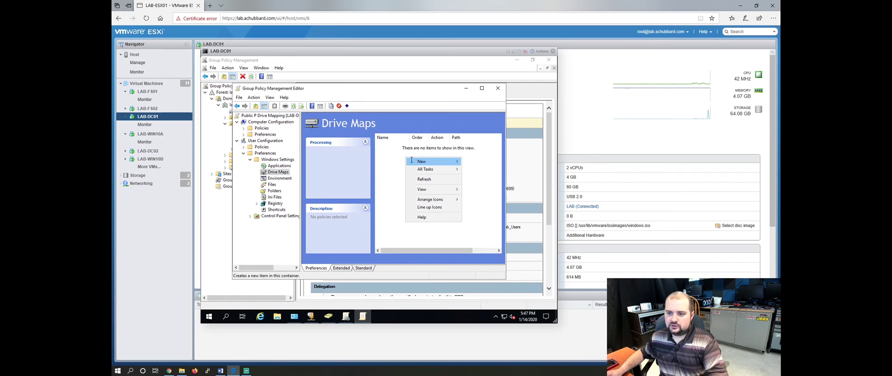
mouse_move(411, 161)
left_click(483, 161)
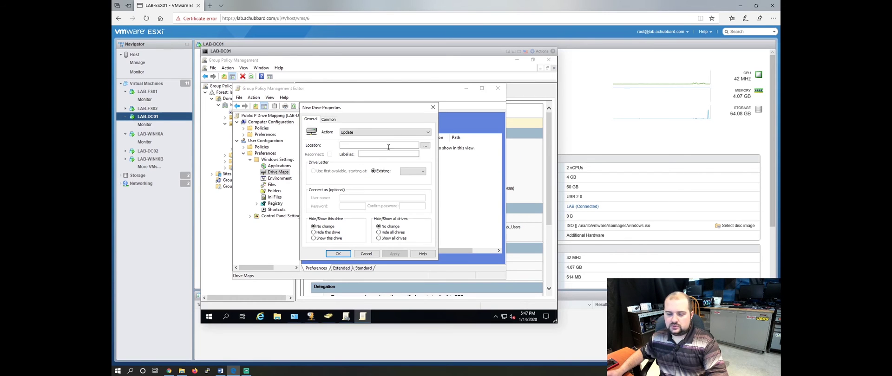
left_click(374, 133)
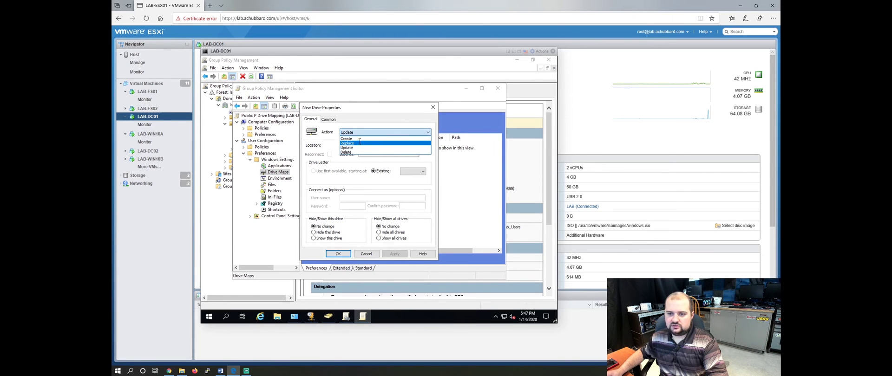
left_click(359, 139)
left_click(356, 145)
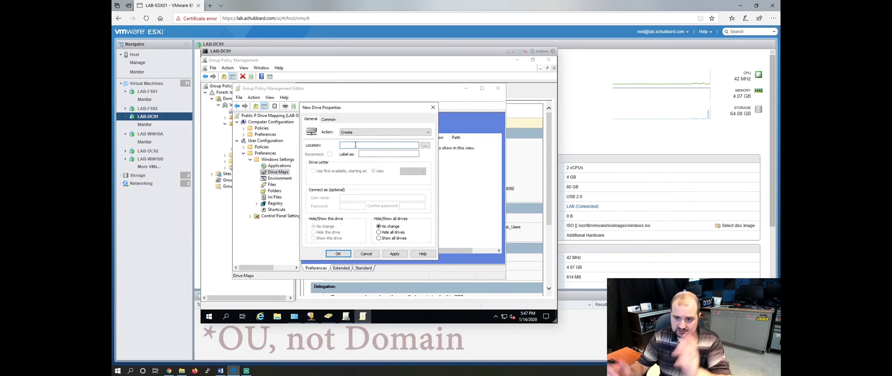
type("\\\\")
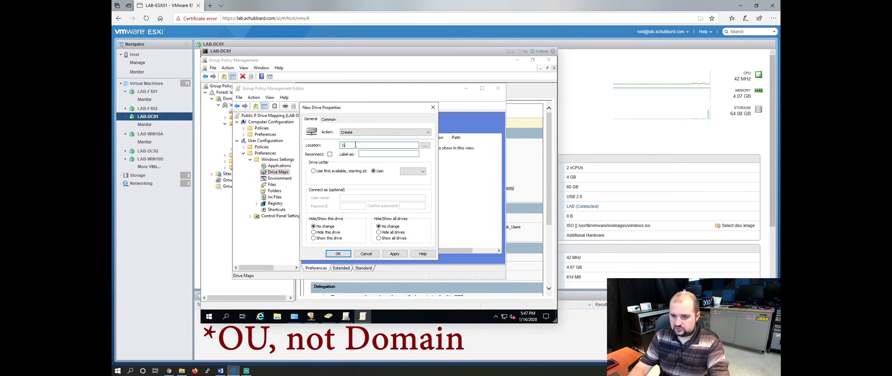
type("lab-fs01\\public")
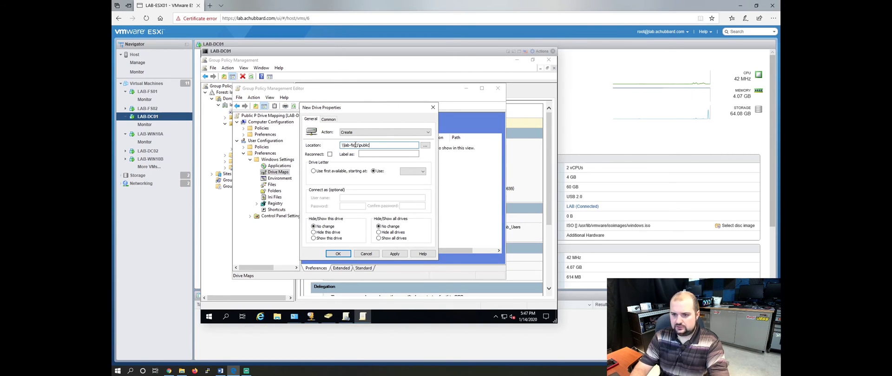
key("Tab")
key("Tab")
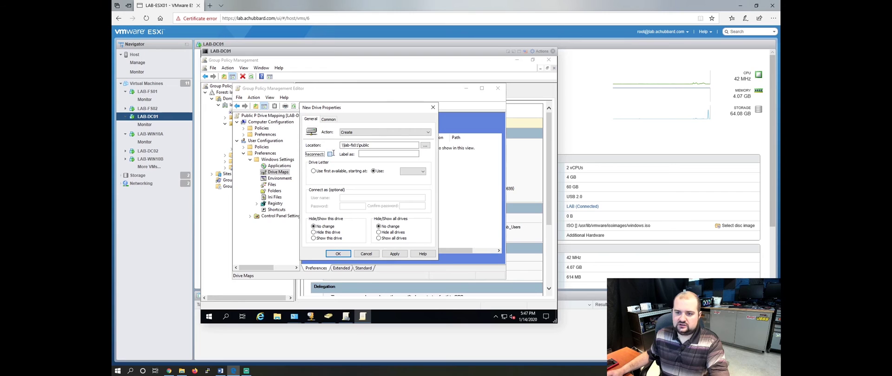
key("space")
key("Tab")
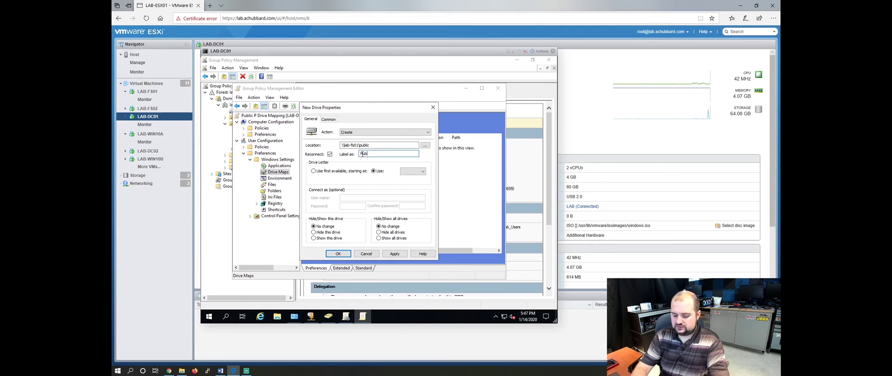
Assign drive letter P to the Public mapping and save it.
left_click(409, 173)
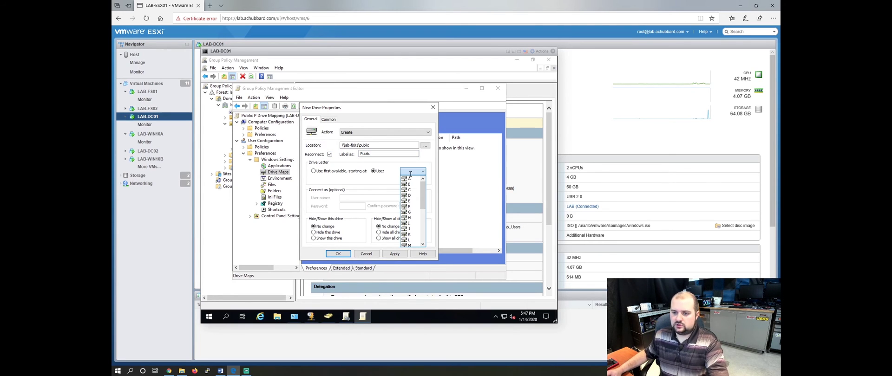
scroll(412, 241, "down", 1)
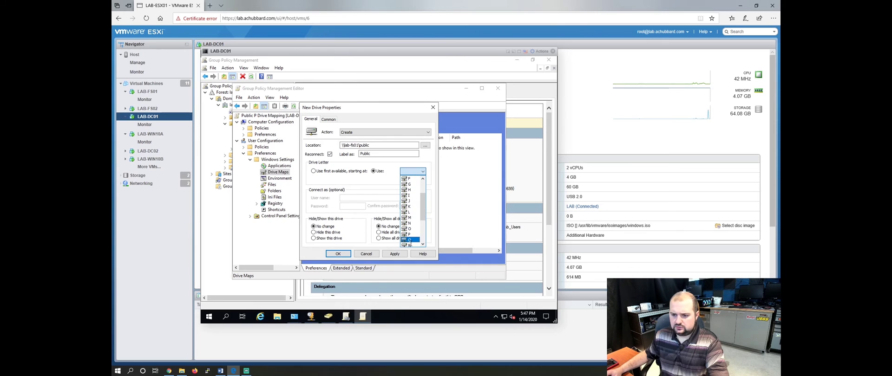
left_click(410, 230)
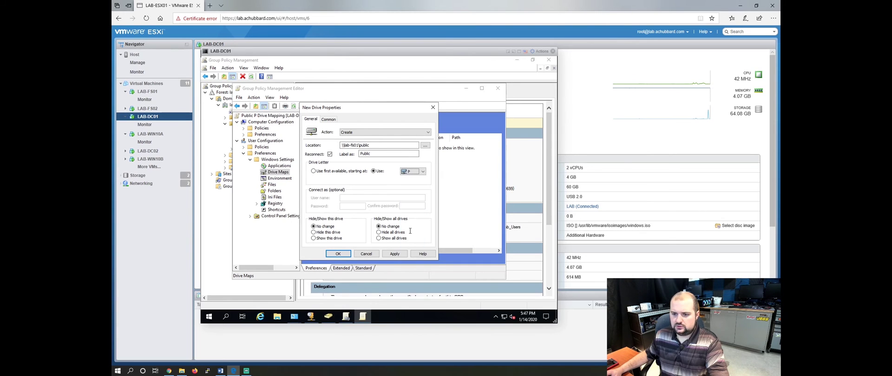
left_click(394, 254)
left_click(338, 254)
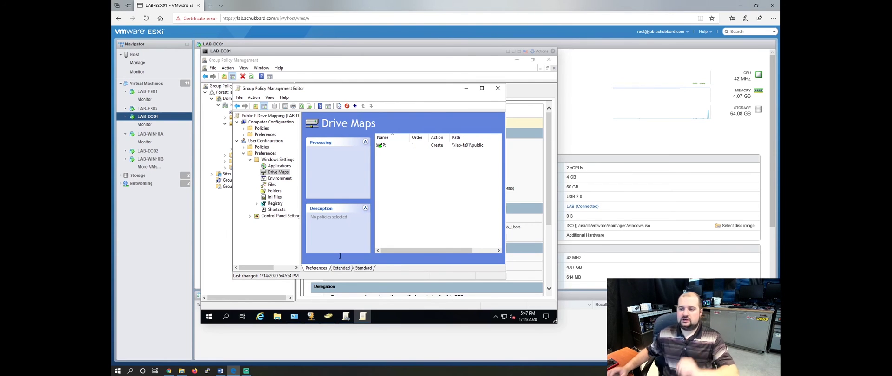
Close the DC01 console and open the LAB-WIN10A browser console for Ctrl-Alt-Delete.
left_click(553, 51)
left_click(156, 116)
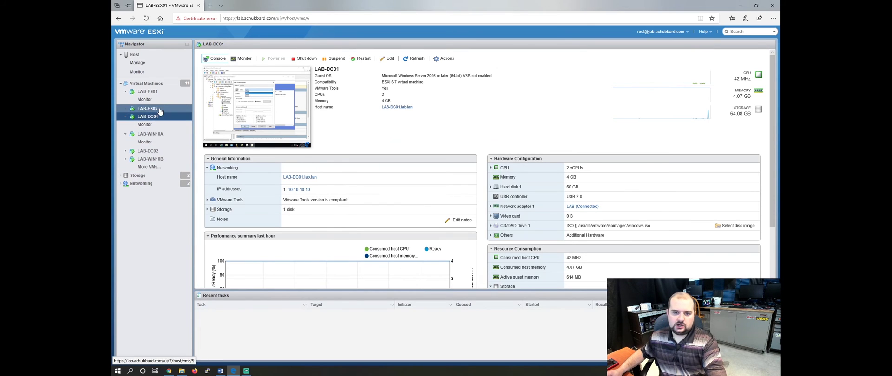
left_click(161, 136)
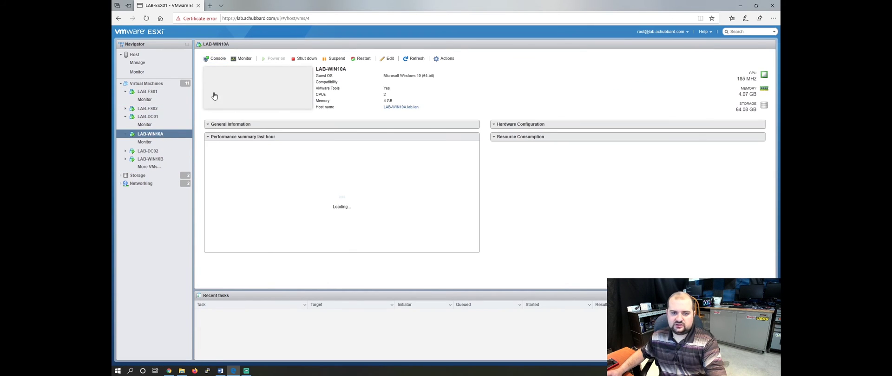
left_click(216, 60)
left_click(232, 67)
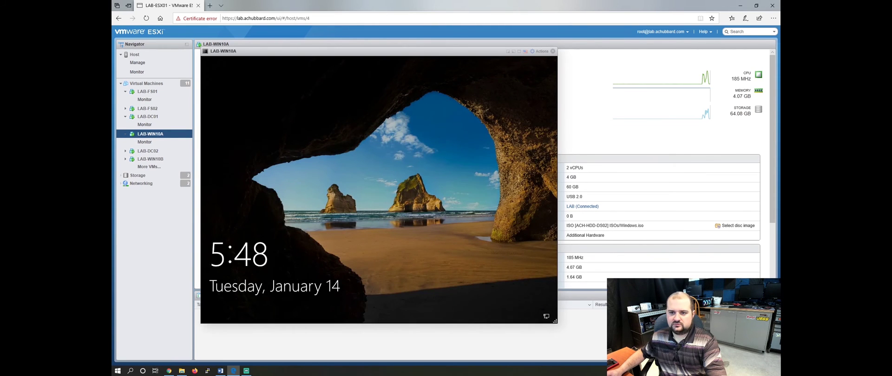
right_click(278, 63)
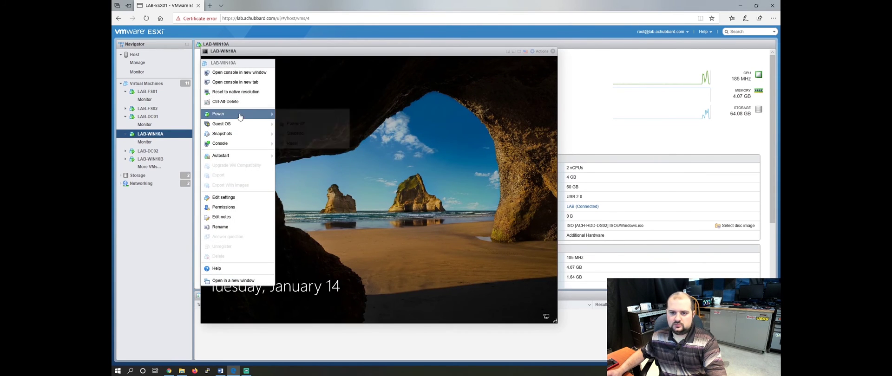
Sign in to Windows 10 with the test user's password.
left_click(230, 102)
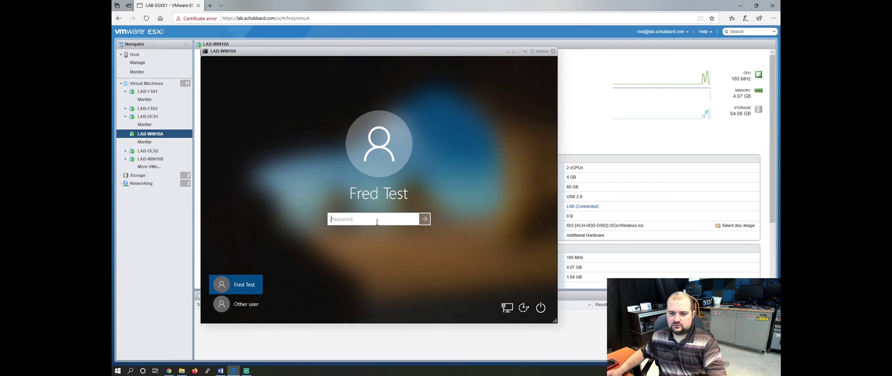
type("Password1!")
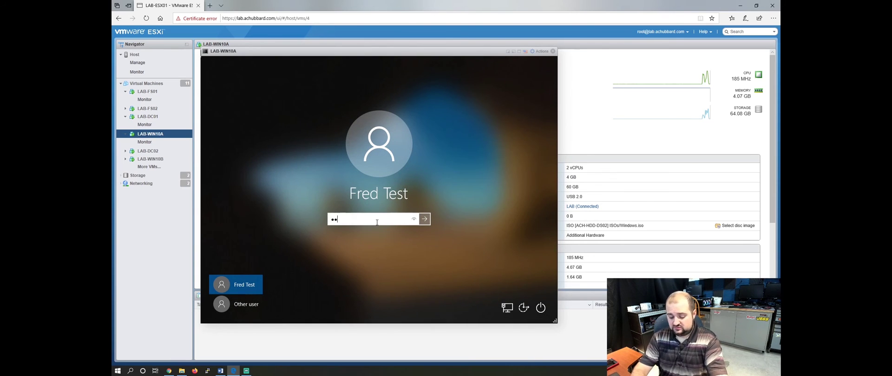
key("Return")
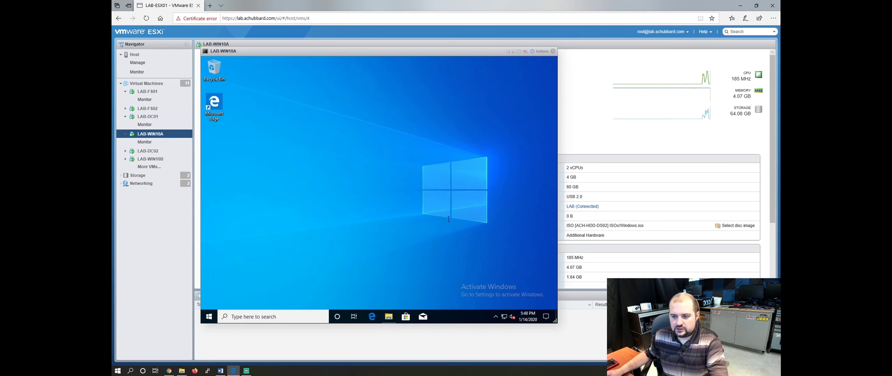
In This PC, check the Public (P:) drive is listed and open Sales (S:) to confirm access.
key("super+e")
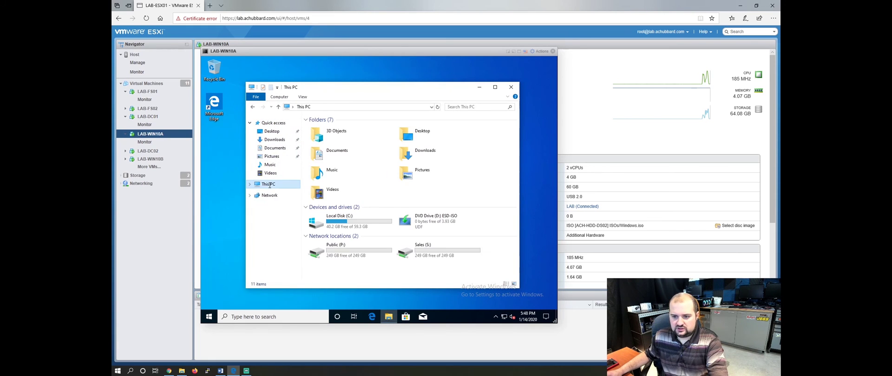
left_click(329, 254)
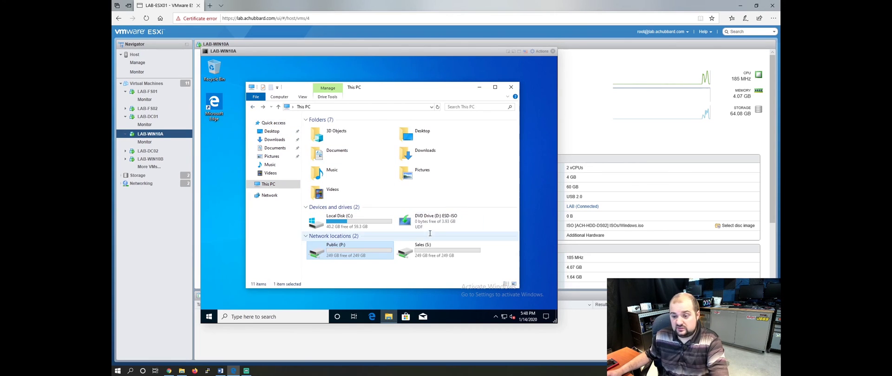
double_click(432, 253)
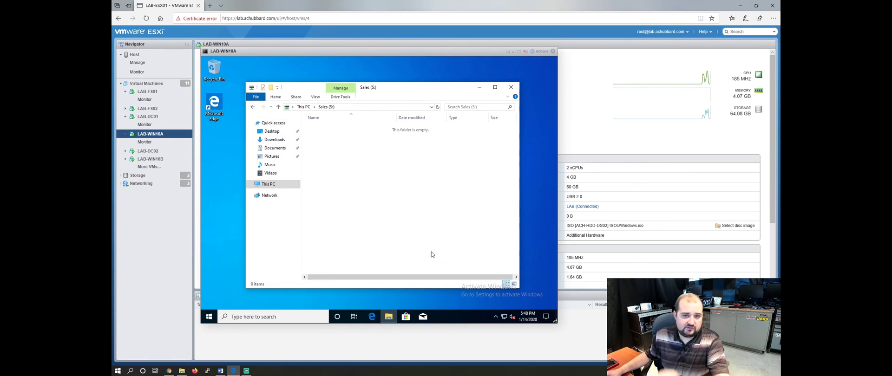
Close File Explorer and sign the test user out of Windows.
left_click(511, 87)
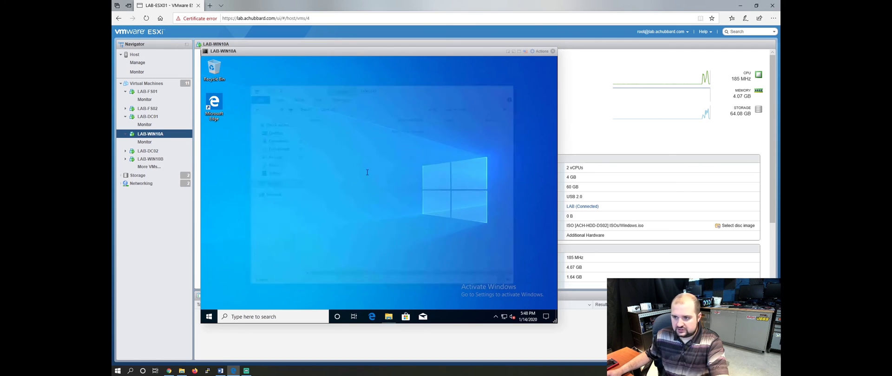
right_click(208, 316)
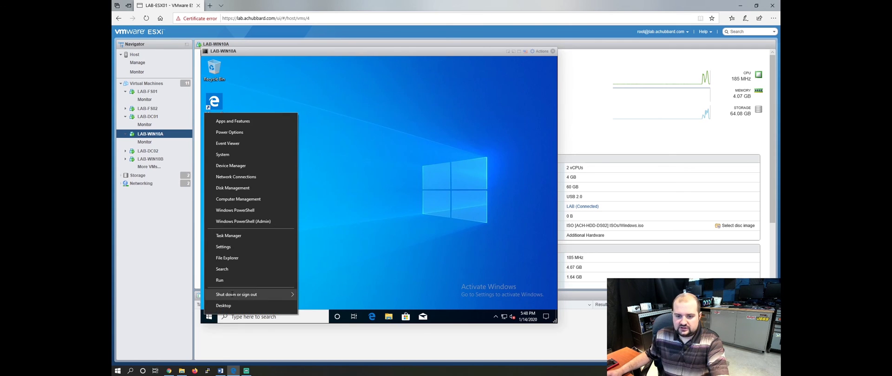
mouse_move(232, 294)
left_click(327, 262)
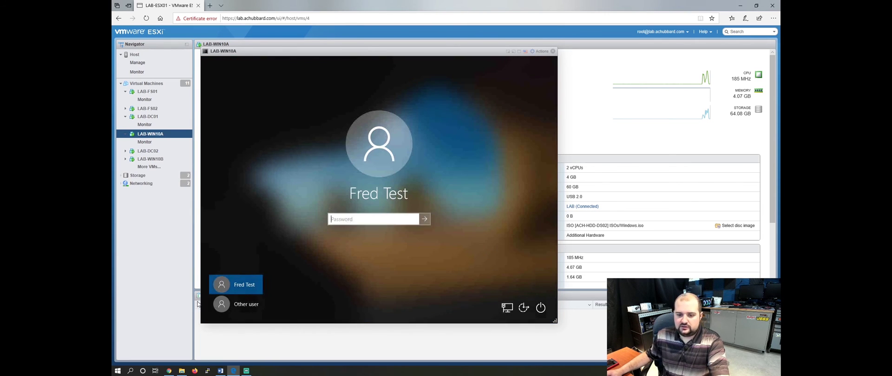
Sign in to Windows 10 as a different domain user using their user name and password.
left_click(237, 304)
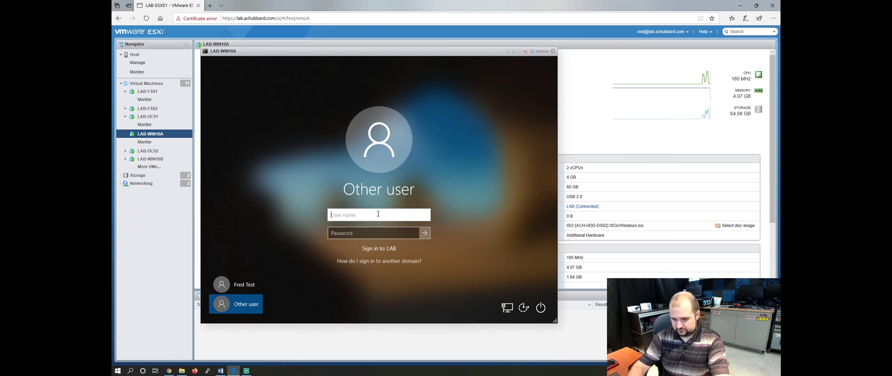
type("juser")
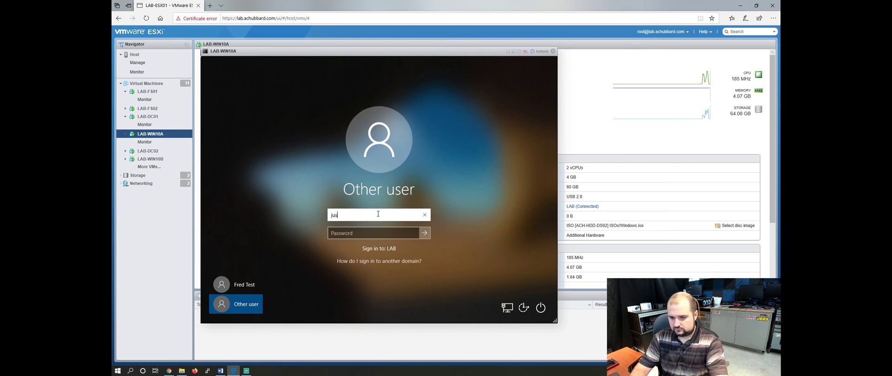
key("Tab")
type("************")
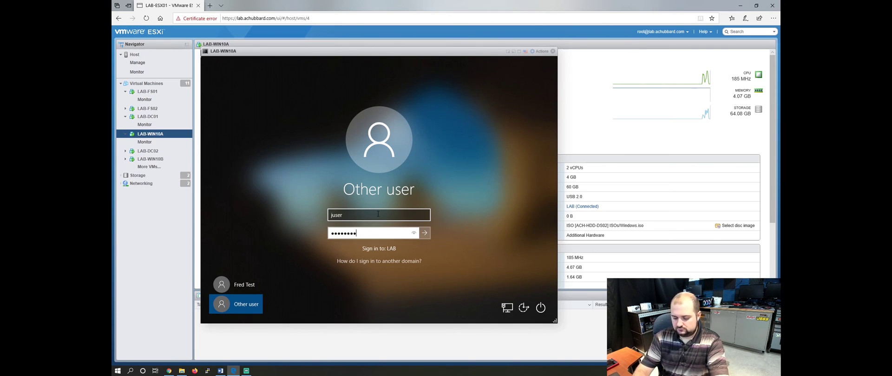
key("Return")
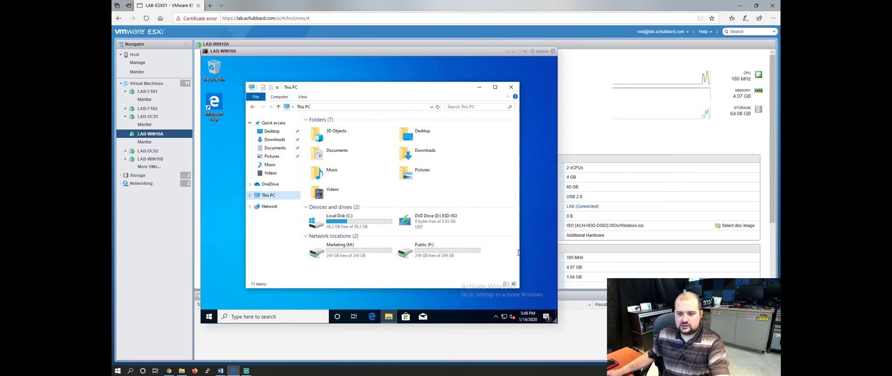
double_click(367, 251)
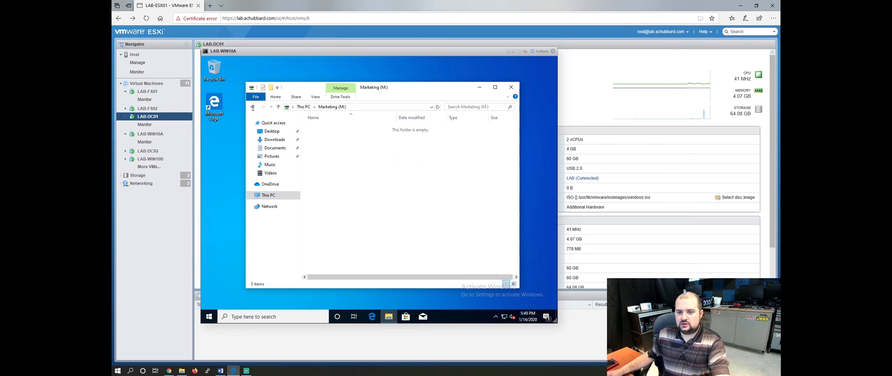
key("alt+Left")
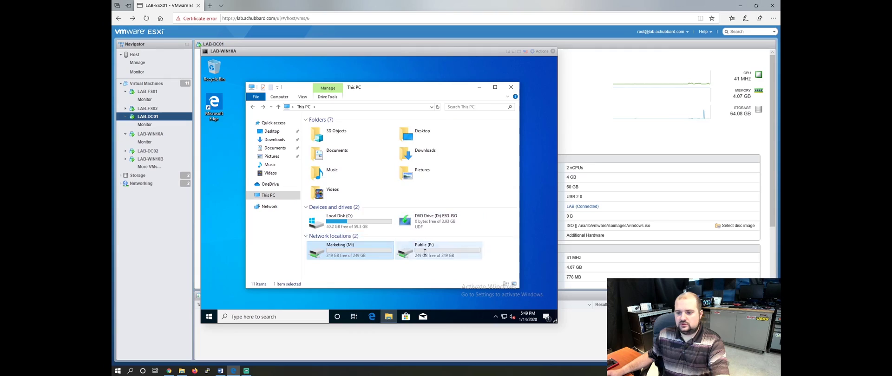